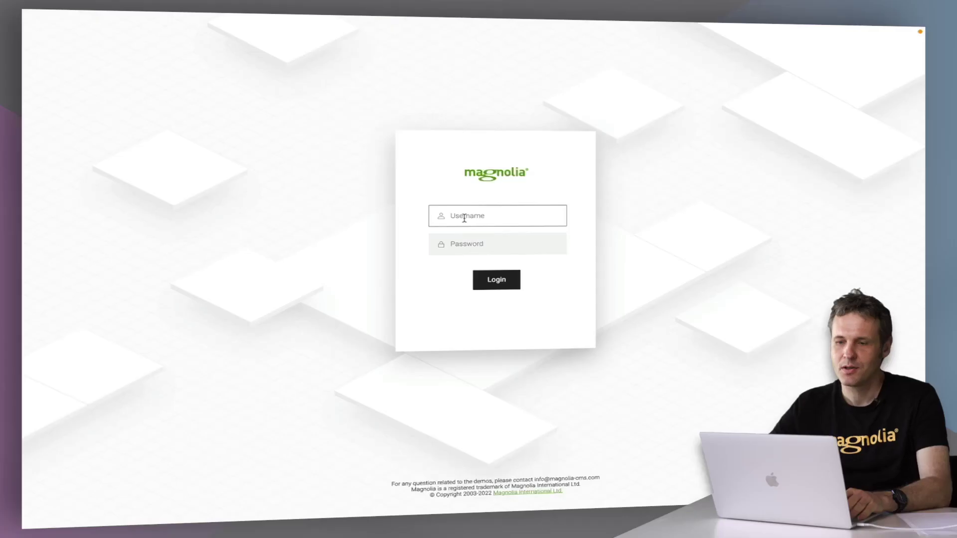
Step: Log into Magnolia with the saved editor credentials and open the Pages app
left_click(464, 218)
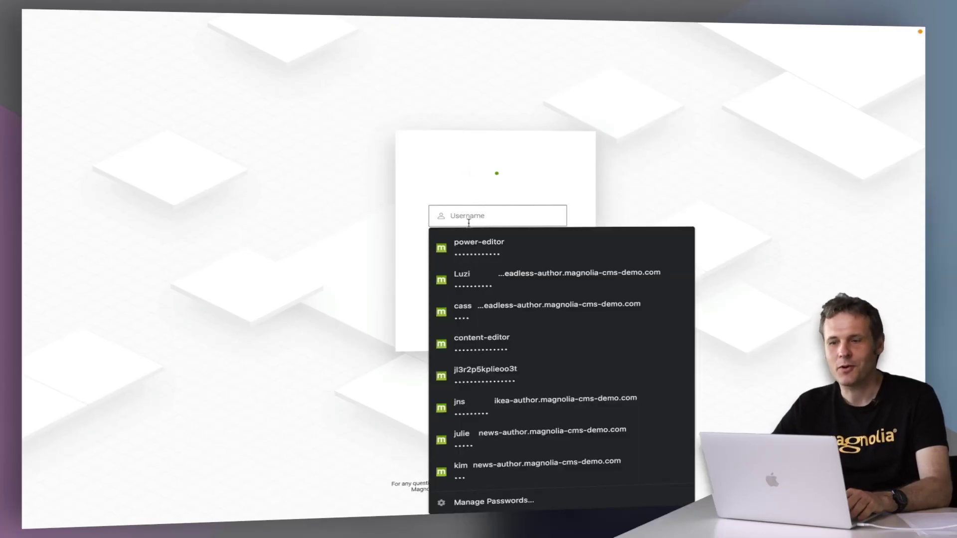
left_click(471, 249)
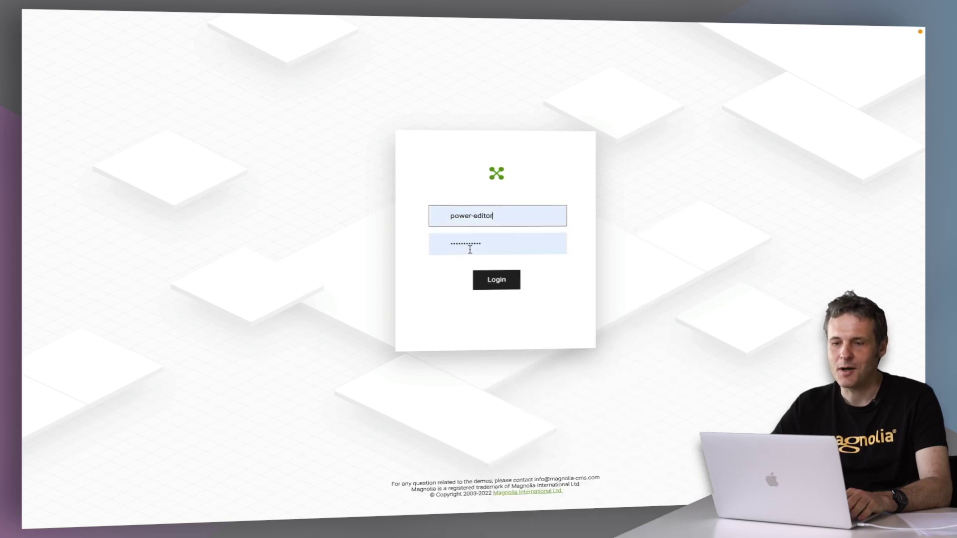
left_click(487, 283)
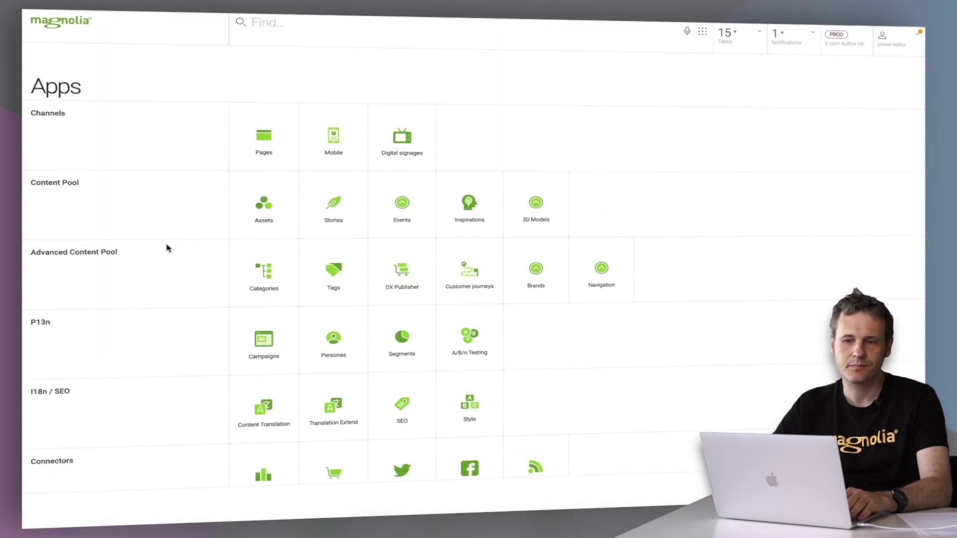
left_click(264, 166)
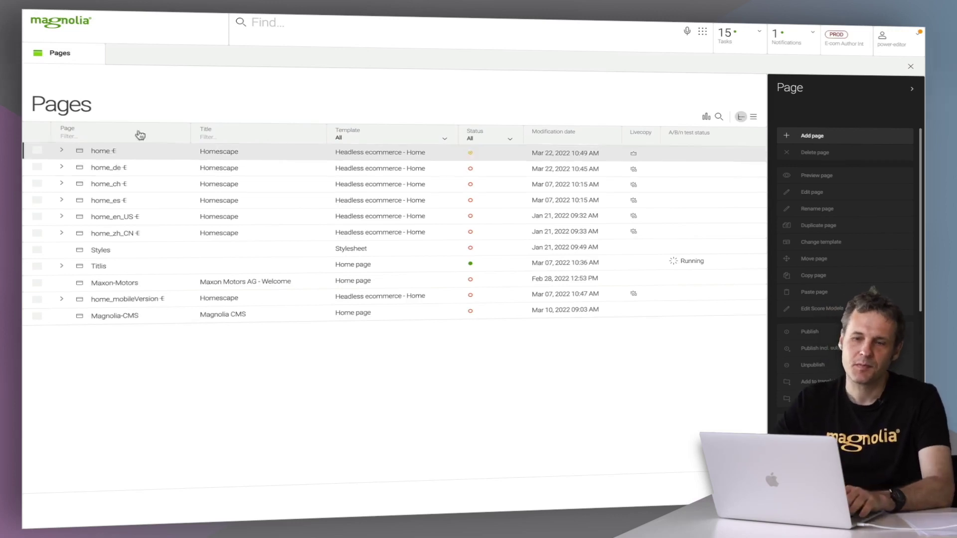
Step: Open the home page, dismiss the SEO box, and select the left column's snow card
double_click(108, 154)
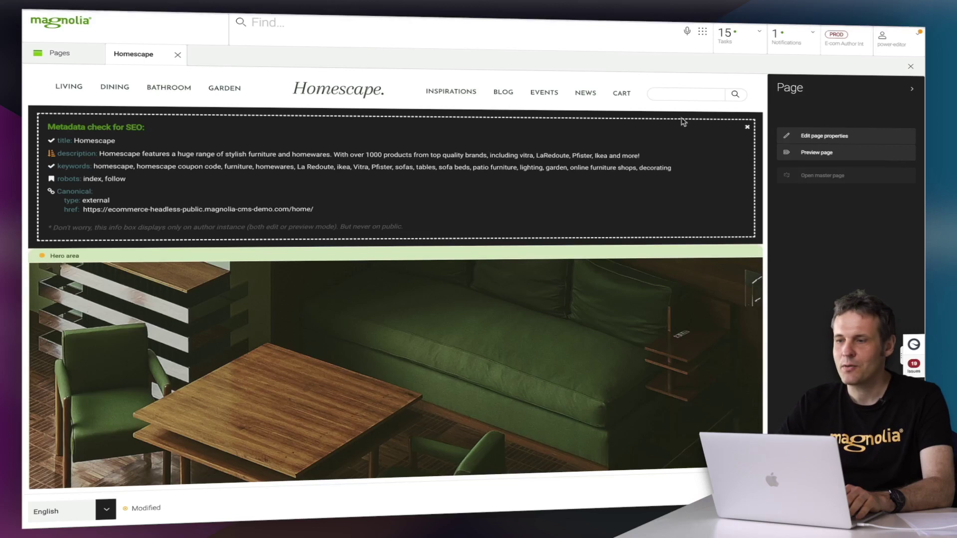
left_click(746, 128)
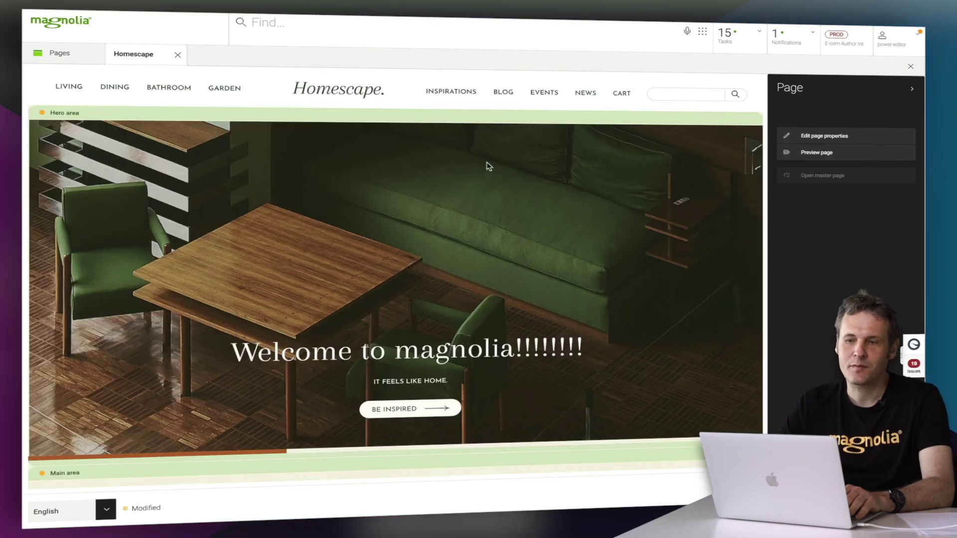
left_click(470, 119)
scroll(443, 209, "down", 8)
left_click(378, 147)
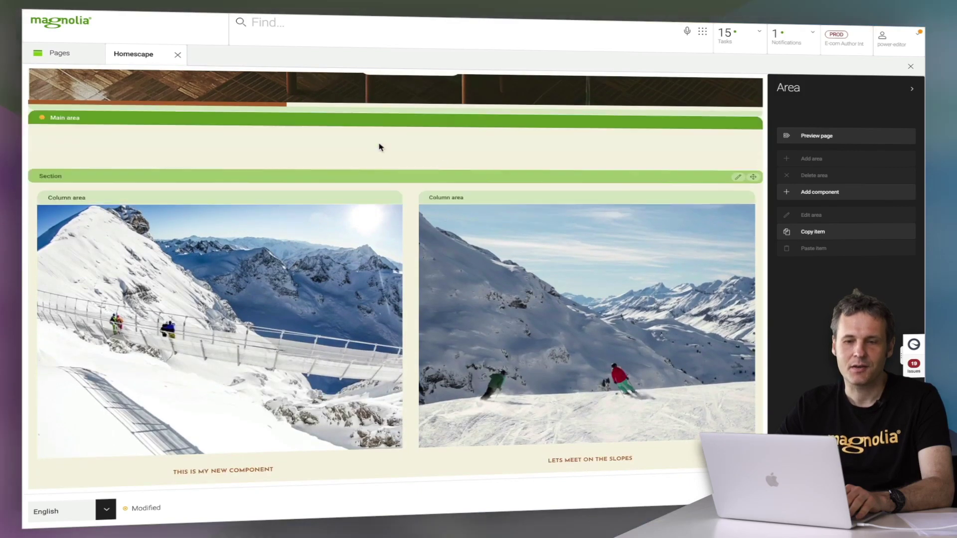
left_click(291, 200)
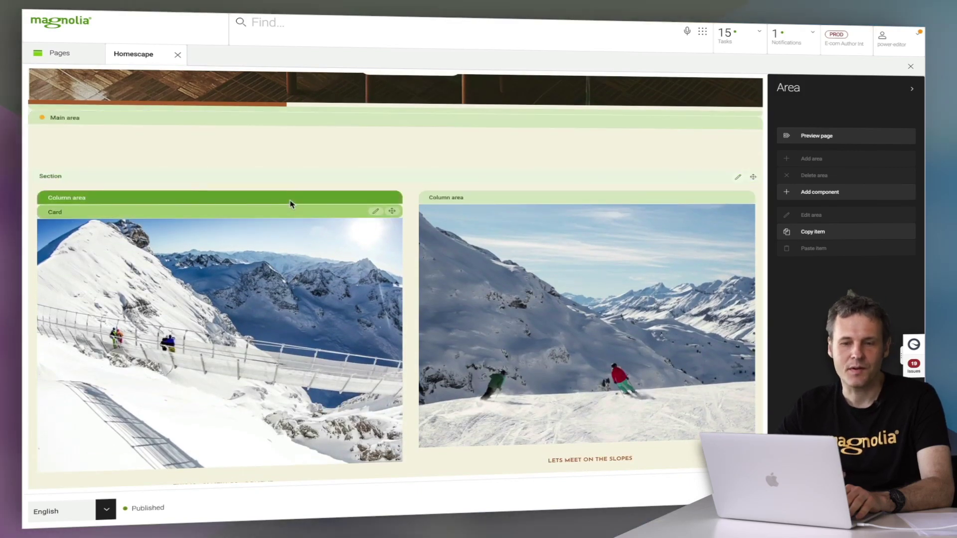
left_click(305, 213)
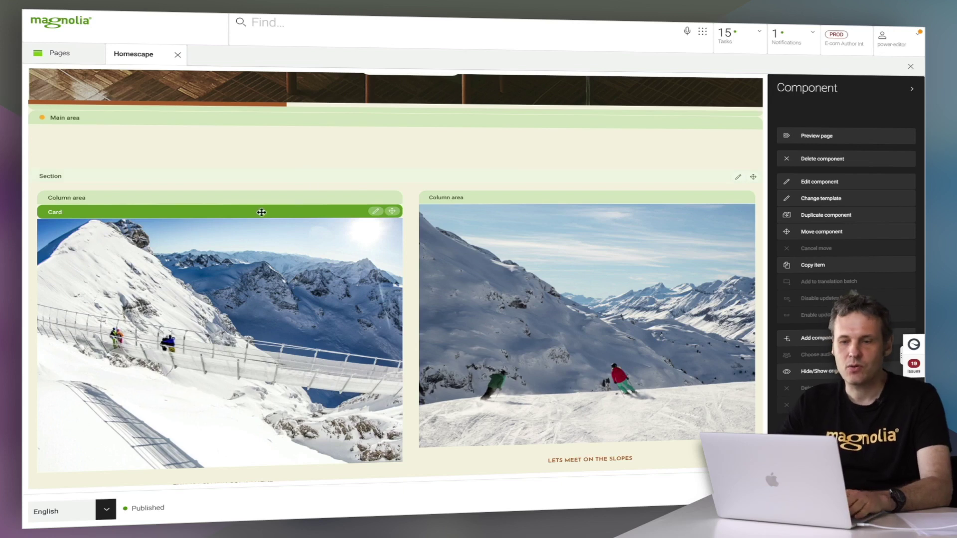
Step: Add component variant-0 for the snow card
scroll(253, 249, "down", 3)
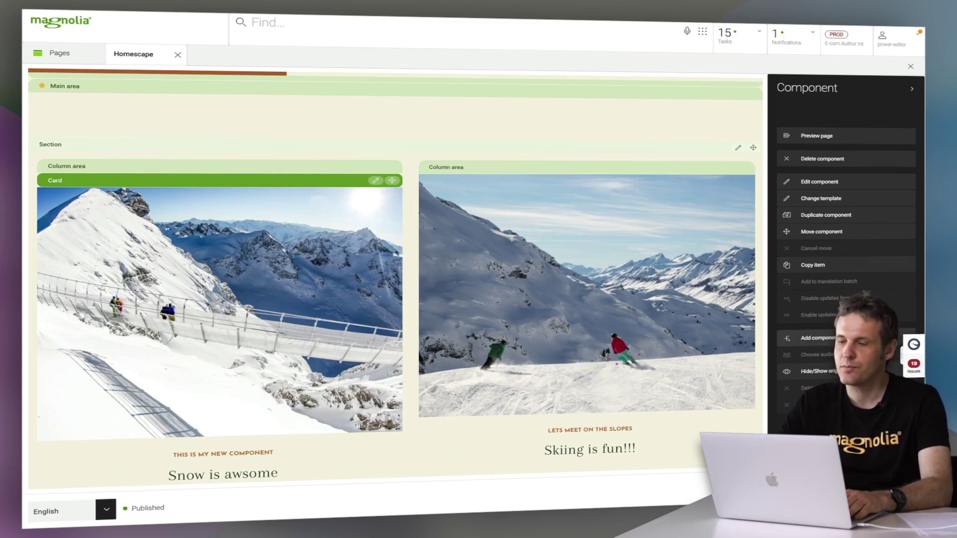
left_click(818, 339)
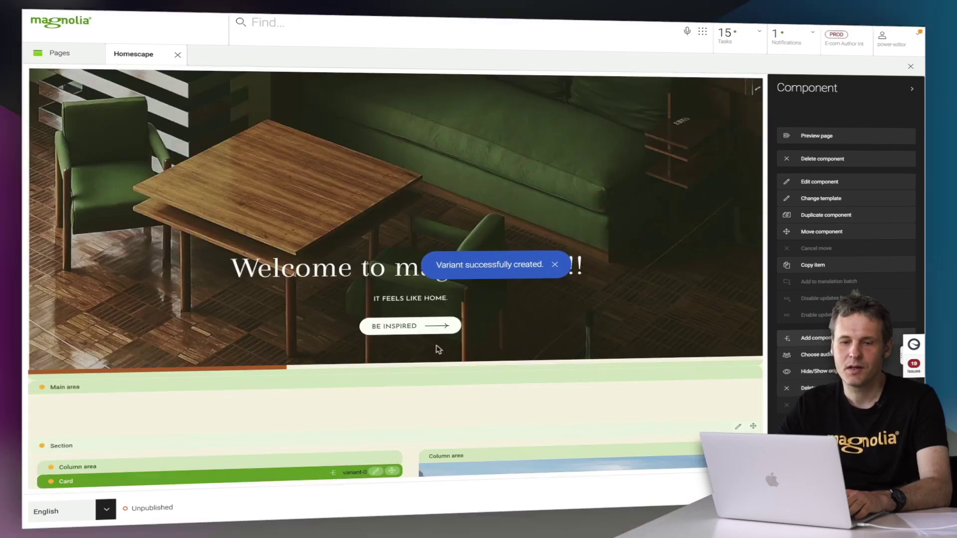
scroll(437, 349, "down", 6)
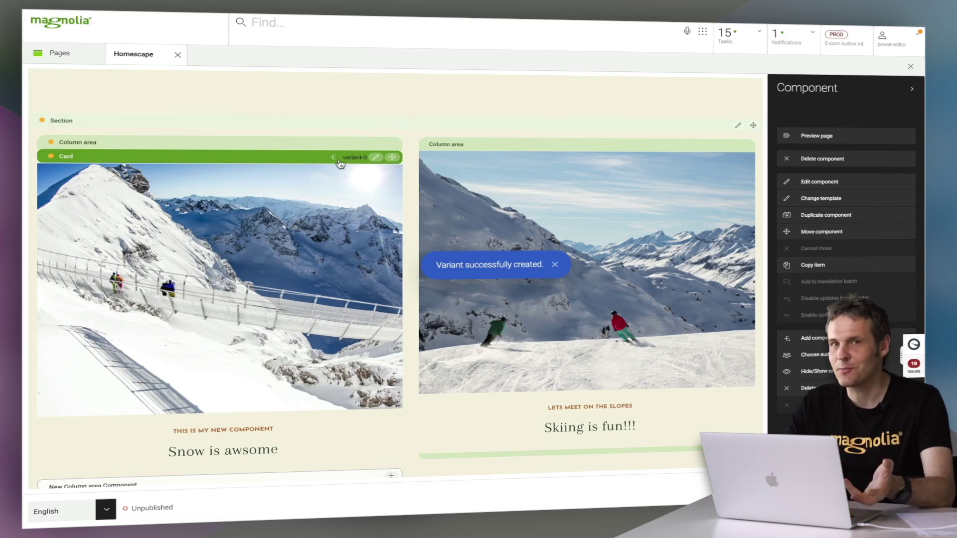
Step: Edit the card and browse the image chooser to homescape > campaign-images
left_click(375, 159)
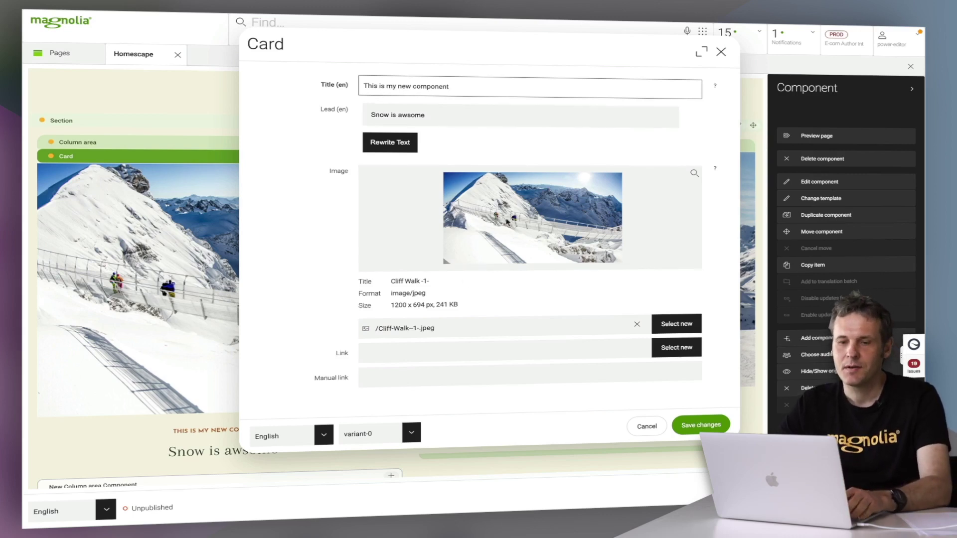
left_click(665, 329)
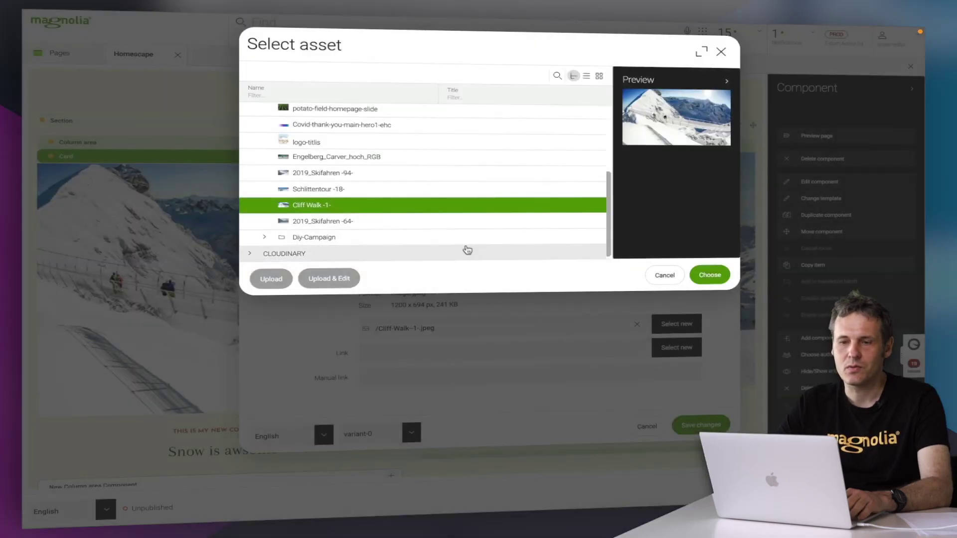
scroll(345, 182, "up", 5)
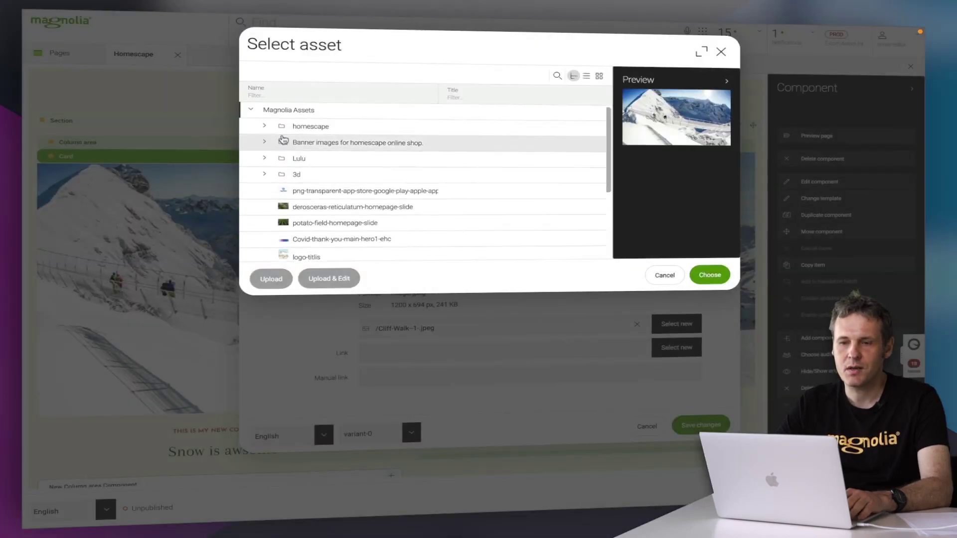
left_click(263, 127)
left_click(278, 175)
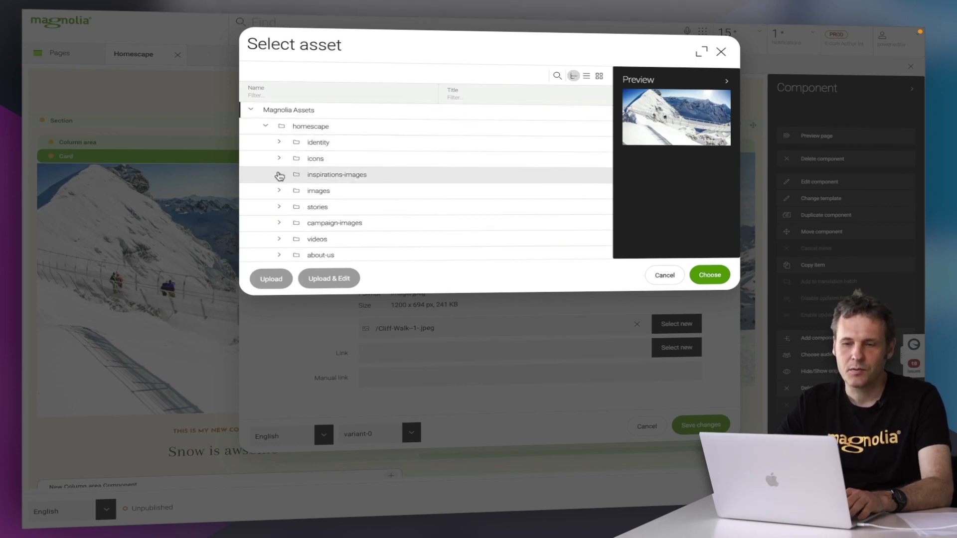
left_click(272, 144)
left_click(280, 192)
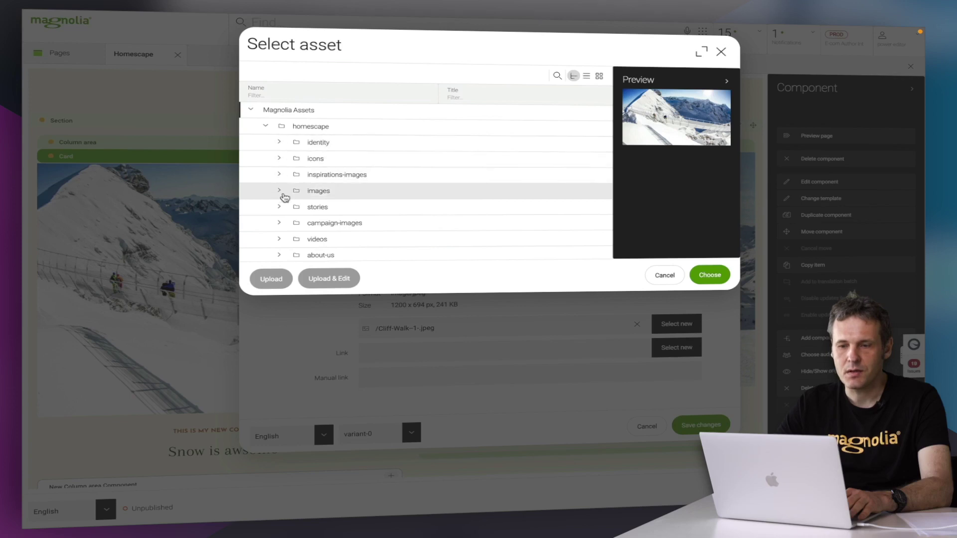
left_click(280, 224)
left_click(279, 225)
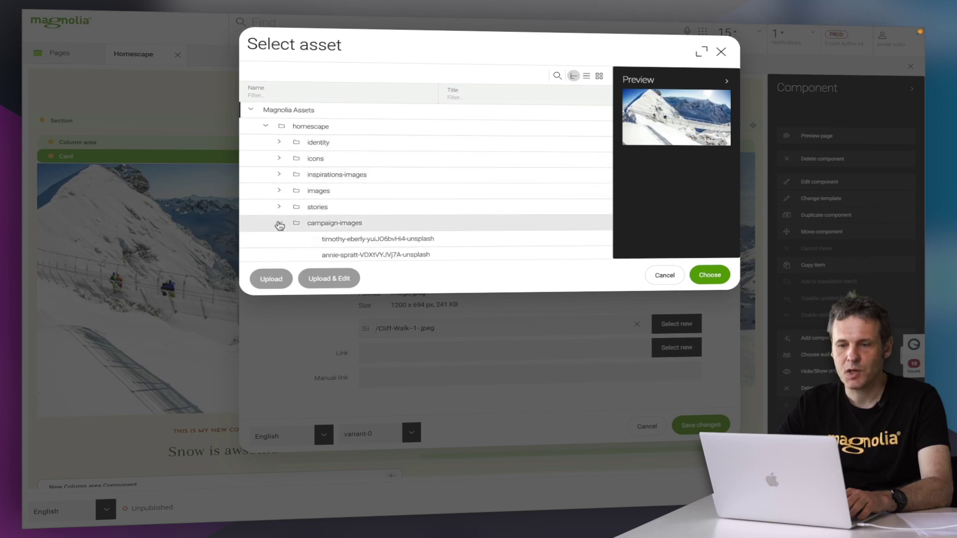
Step: Set the card image to the lucrezia-carnelos shopping-bag photo
left_click(331, 241)
scroll(331, 241, "down", 2)
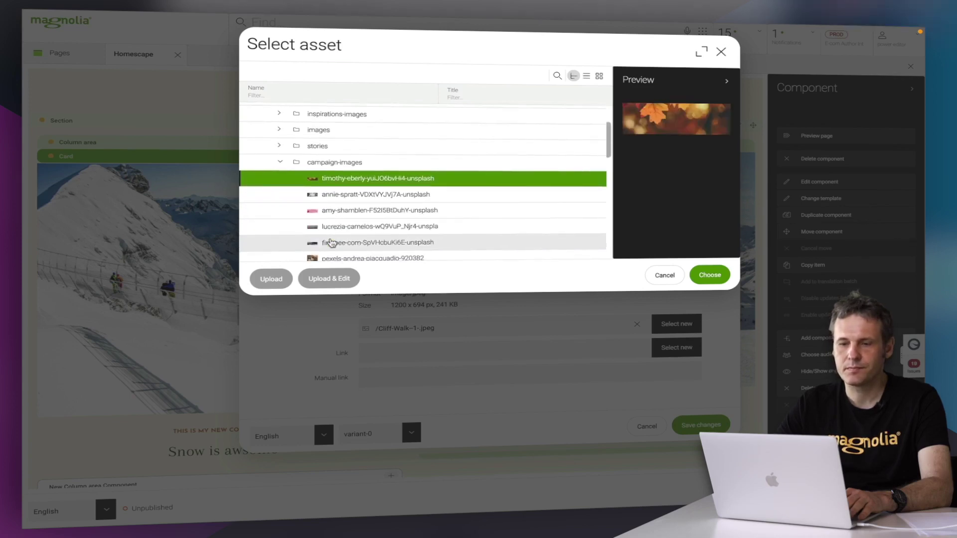
left_click(342, 199)
left_click(339, 230)
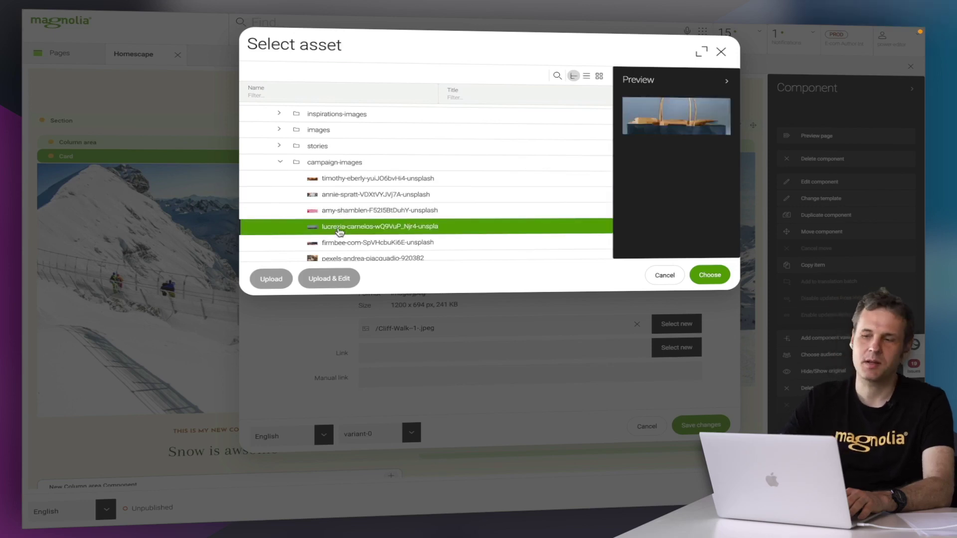
left_click(712, 277)
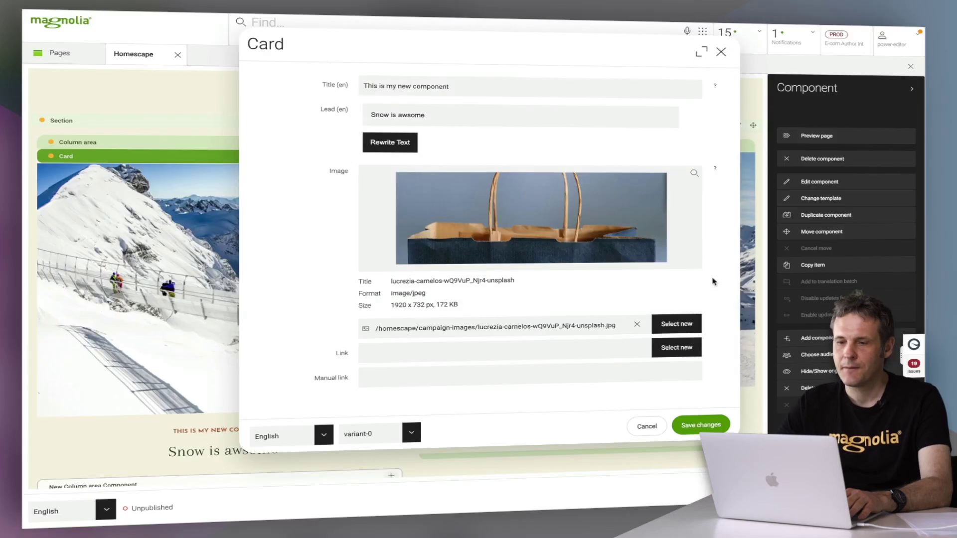
Step: Change the variant's title to 'Shop now with us' and its lead to 'New merch in store'
triple_click(420, 87)
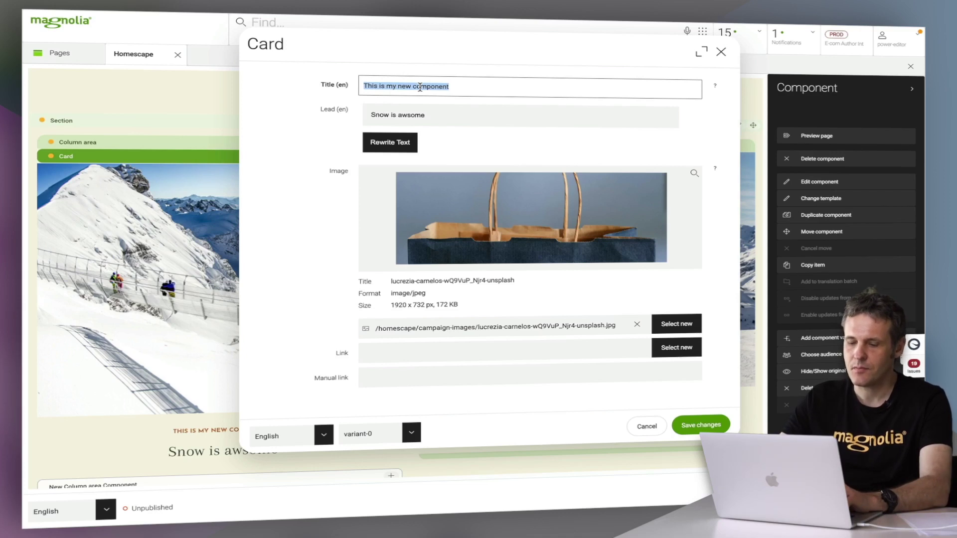
type("Shop")
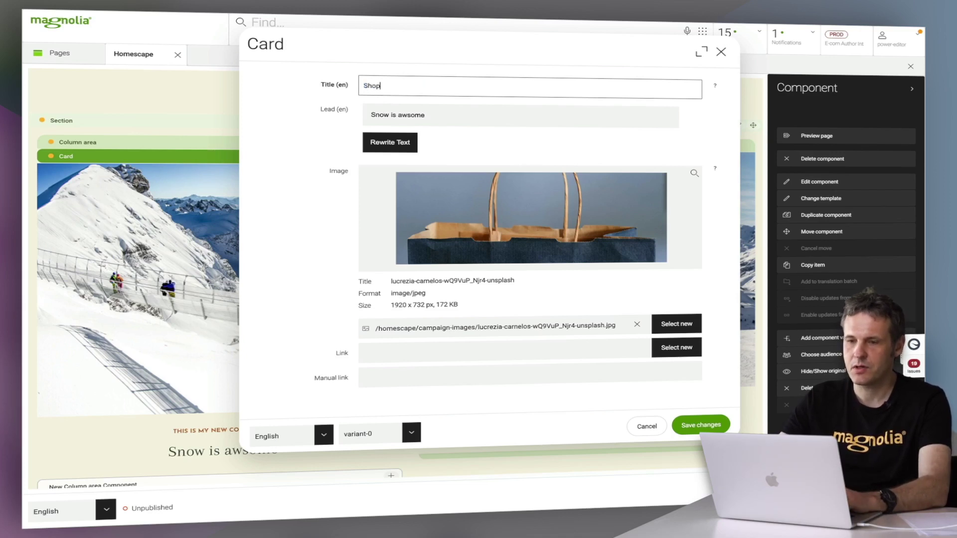
type(" now wi")
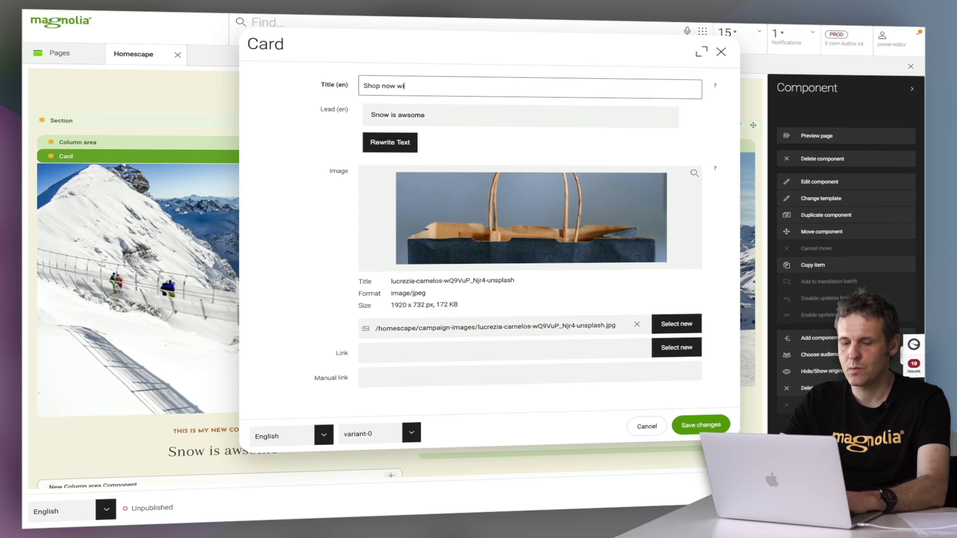
type("th us")
triple_click(428, 109)
type("New merch in store")
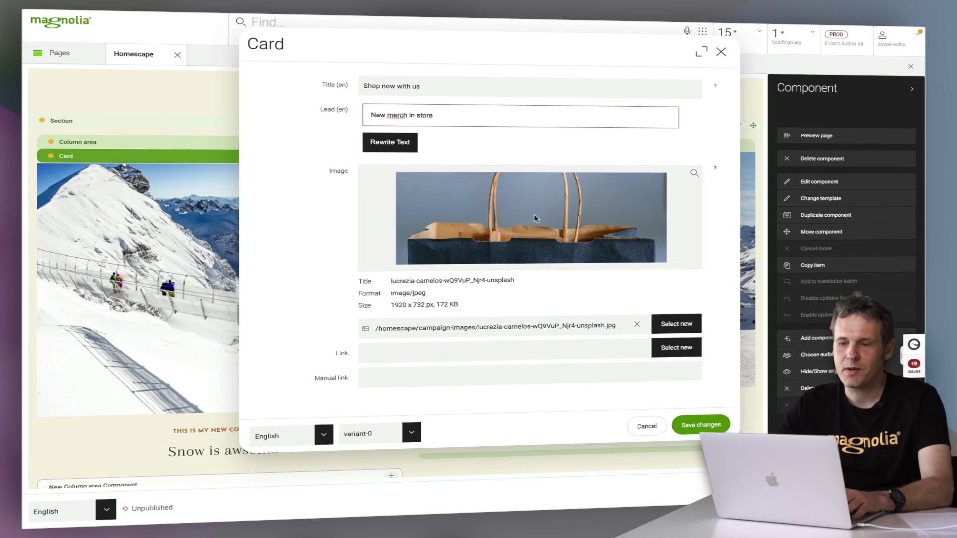
Step: Save the variant-0 card and scroll to its section on the page
left_click(698, 425)
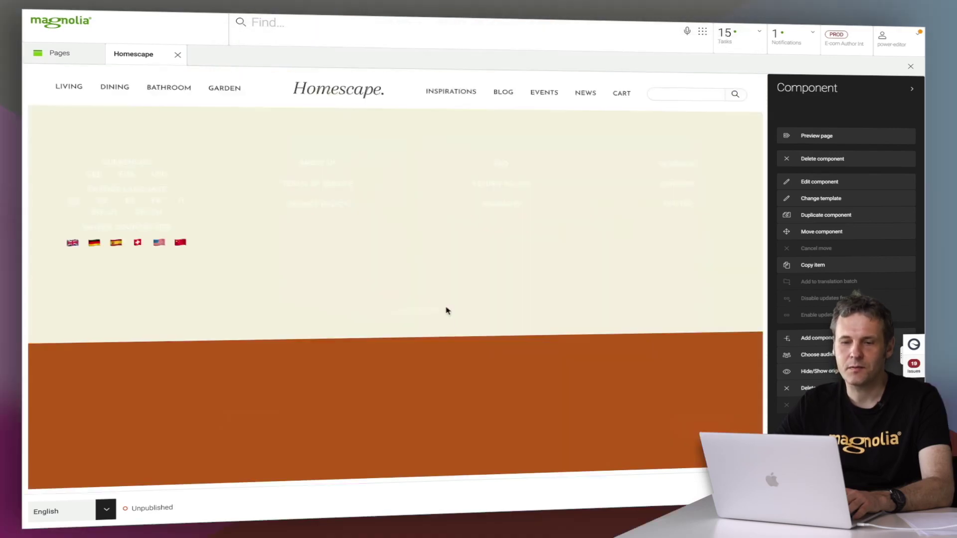
scroll(290, 292, "down", 8)
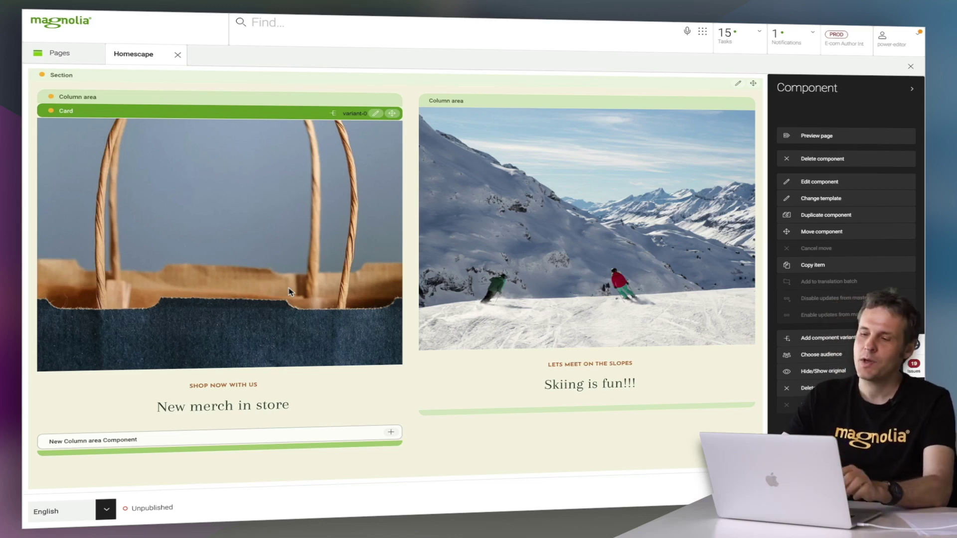
Step: Name the card variant's audience 'Merch variant', adding then removing an empty segment row
left_click(827, 357)
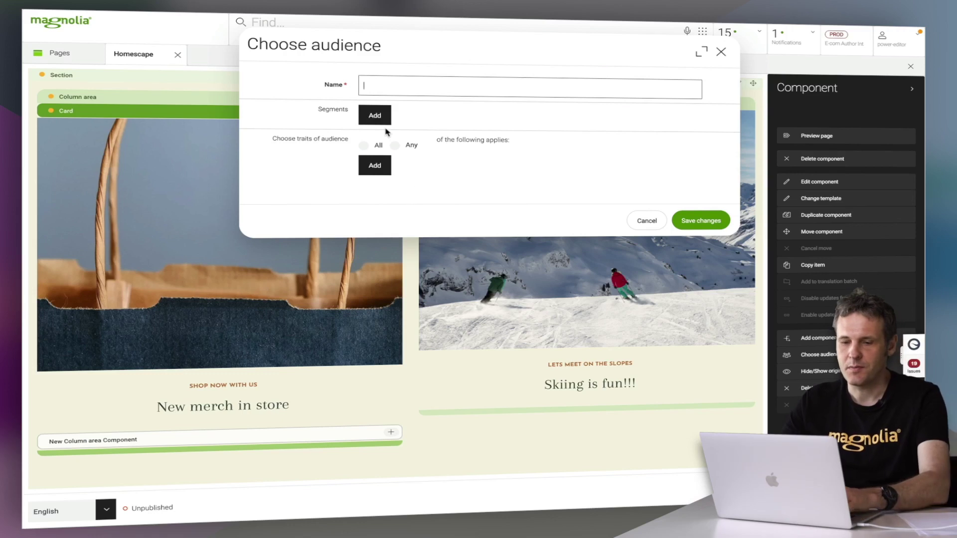
type("Merch va")
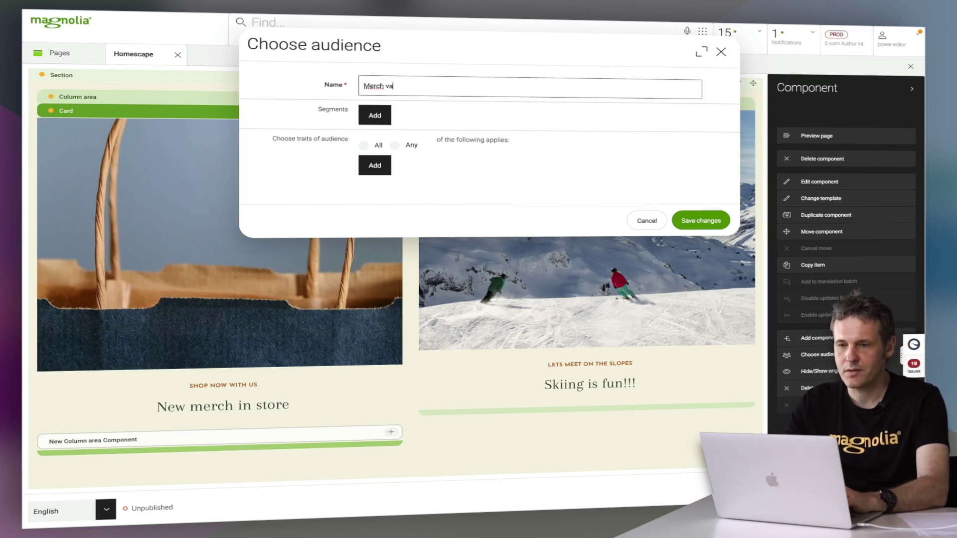
type("riant")
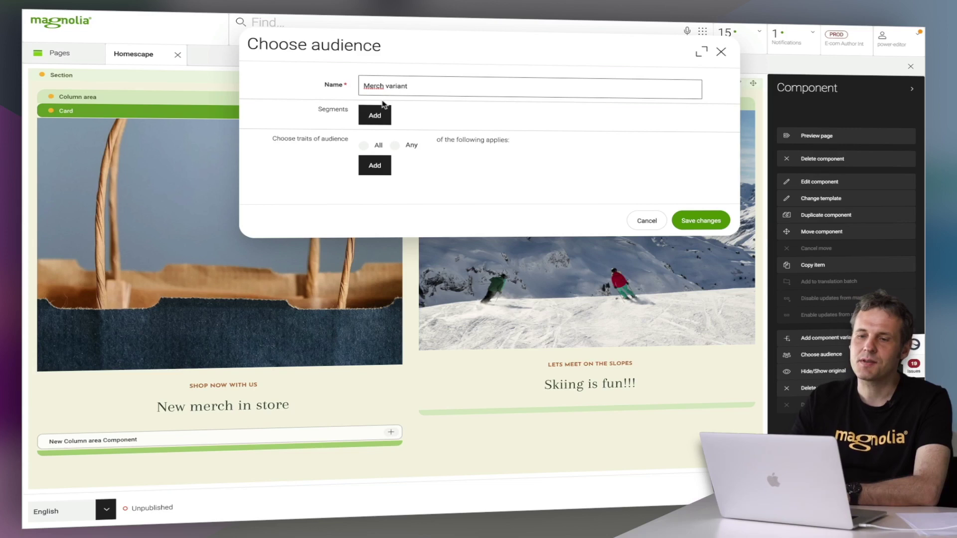
left_click(371, 119)
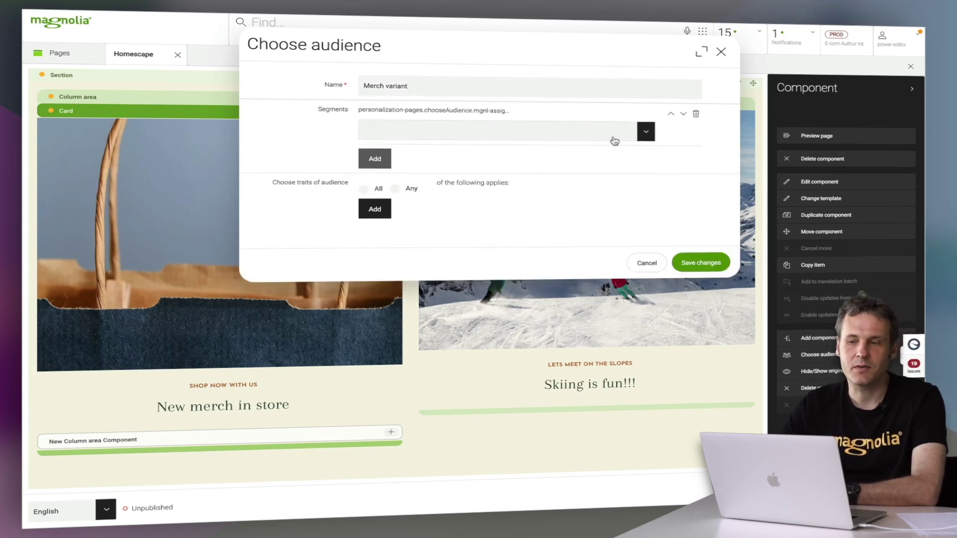
left_click(645, 131)
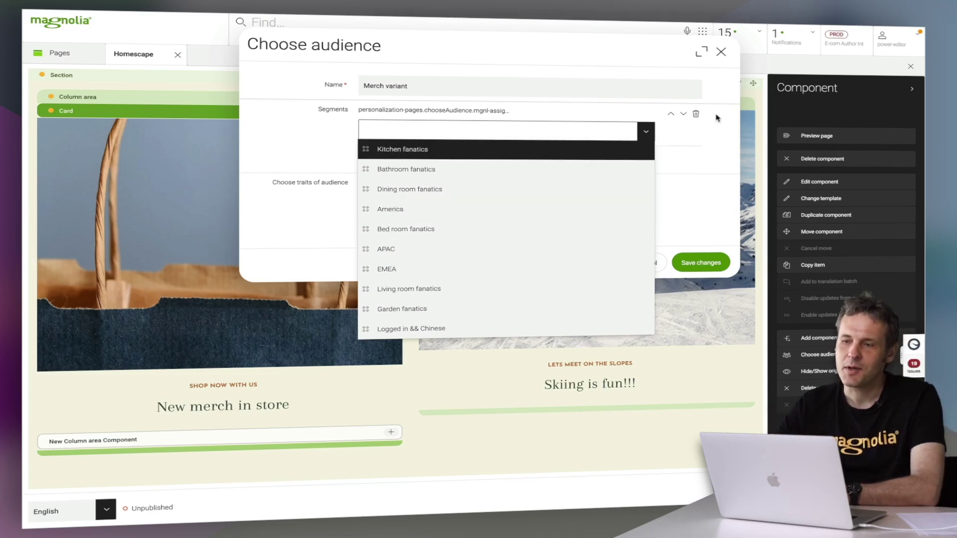
left_click(695, 116)
left_click(695, 115)
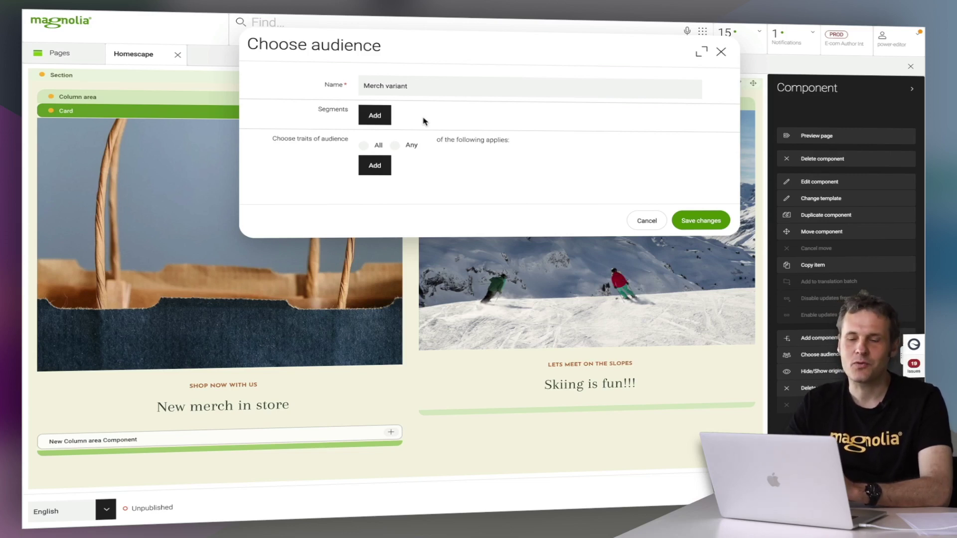
Step: Add an audience trait, settling on Google - utm_id after comparing trait options
left_click(378, 166)
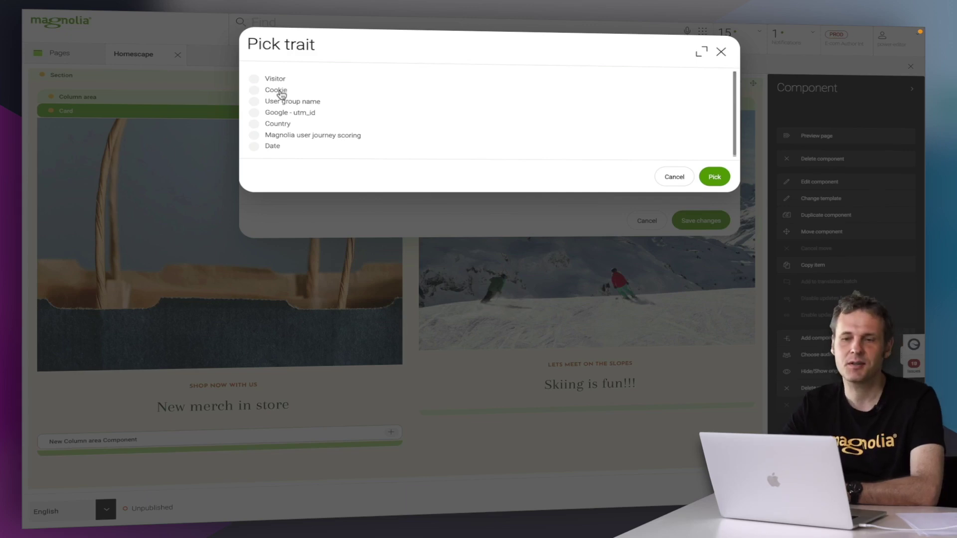
left_click(298, 102)
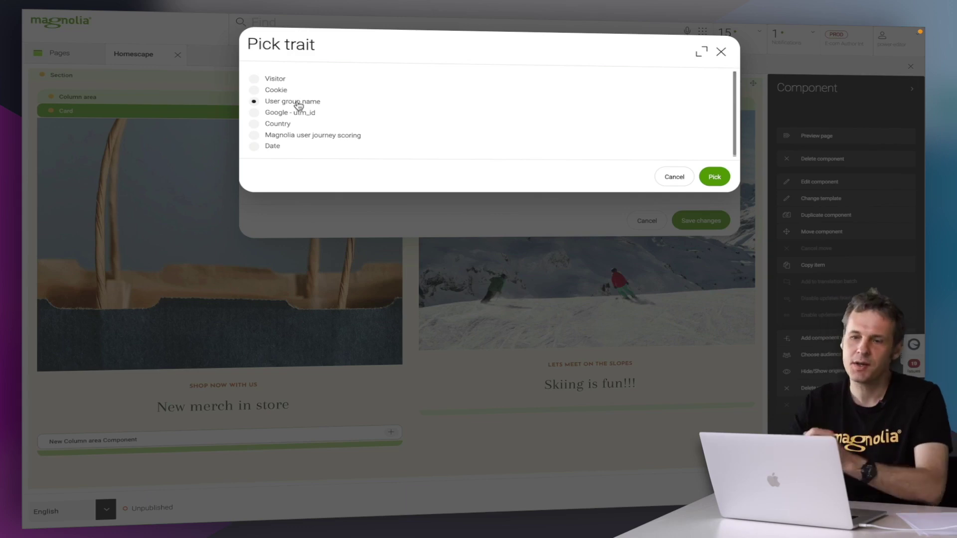
left_click(293, 115)
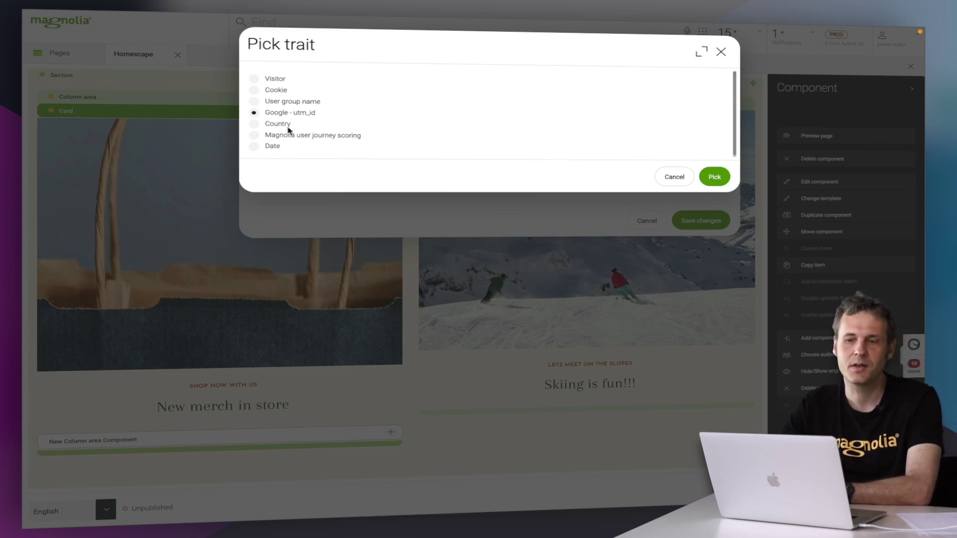
left_click(281, 127)
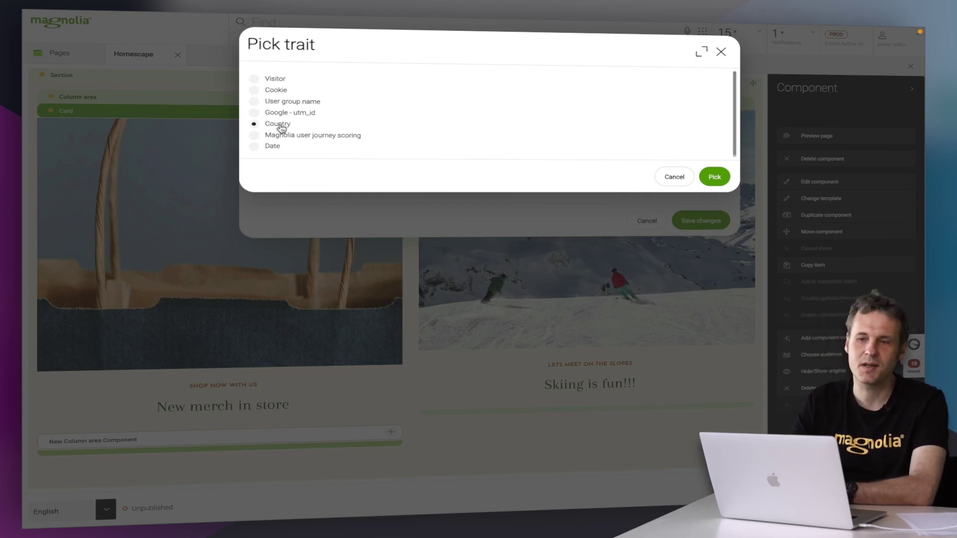
left_click(329, 136)
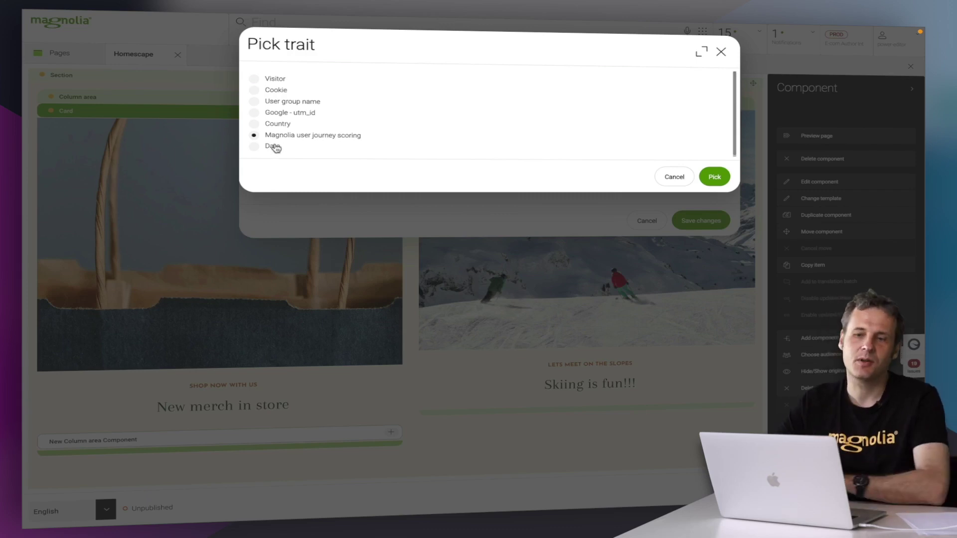
left_click(283, 114)
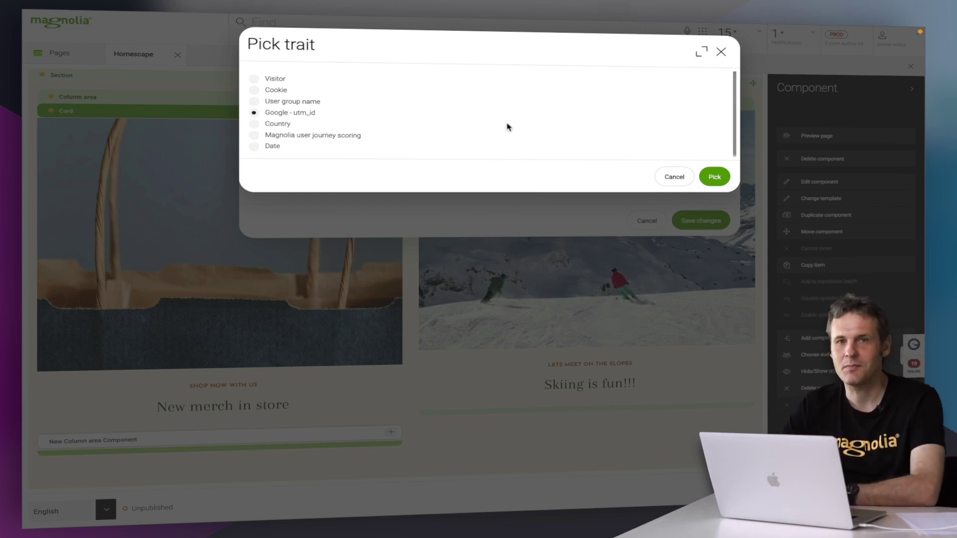
Step: Give the utm_id trait value 123UTMCampain and save the Merch variant audience
left_click(715, 177)
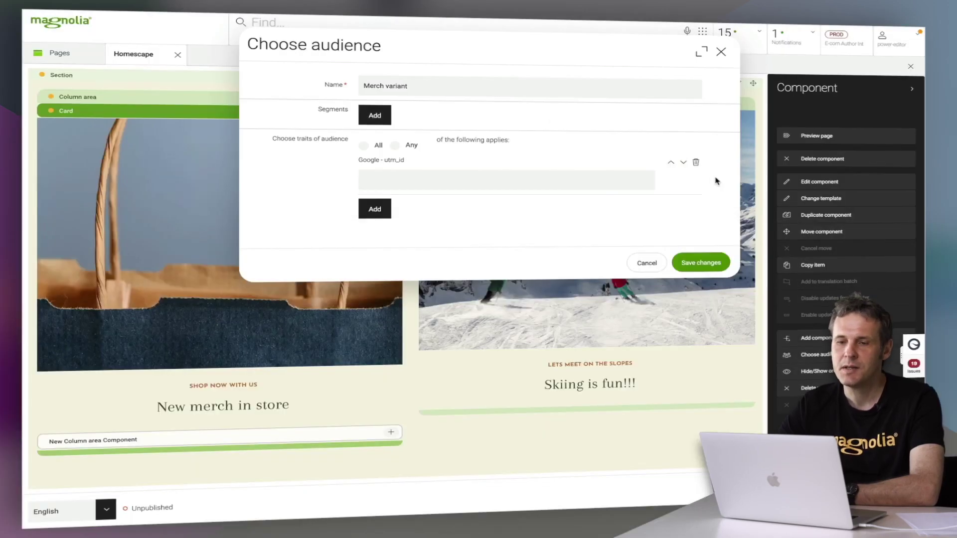
left_click(456, 186)
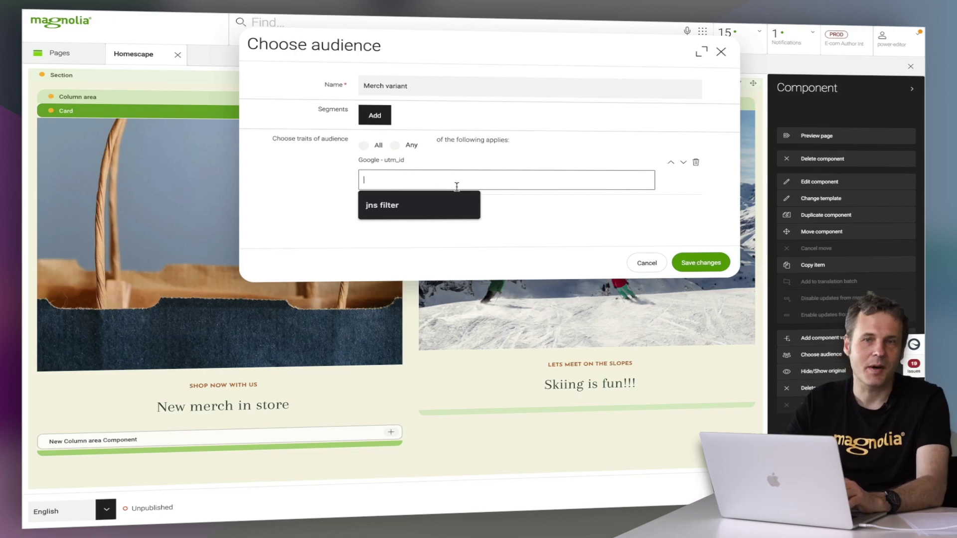
type("123")
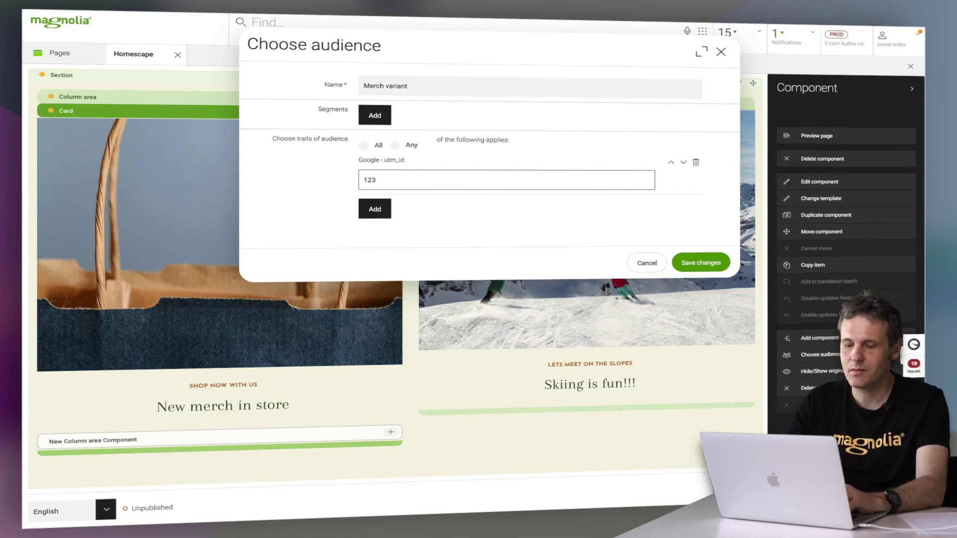
type("UTMCampain")
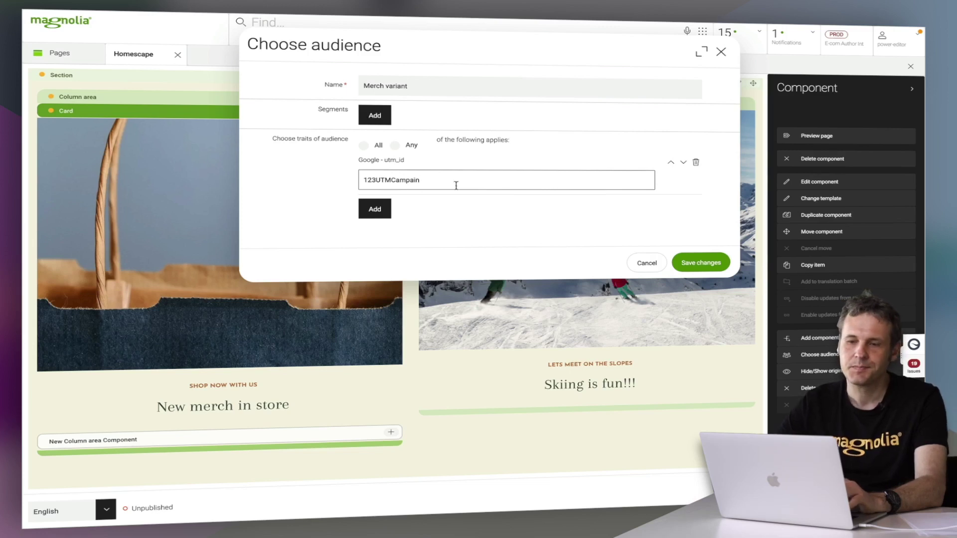
double_click(412, 180)
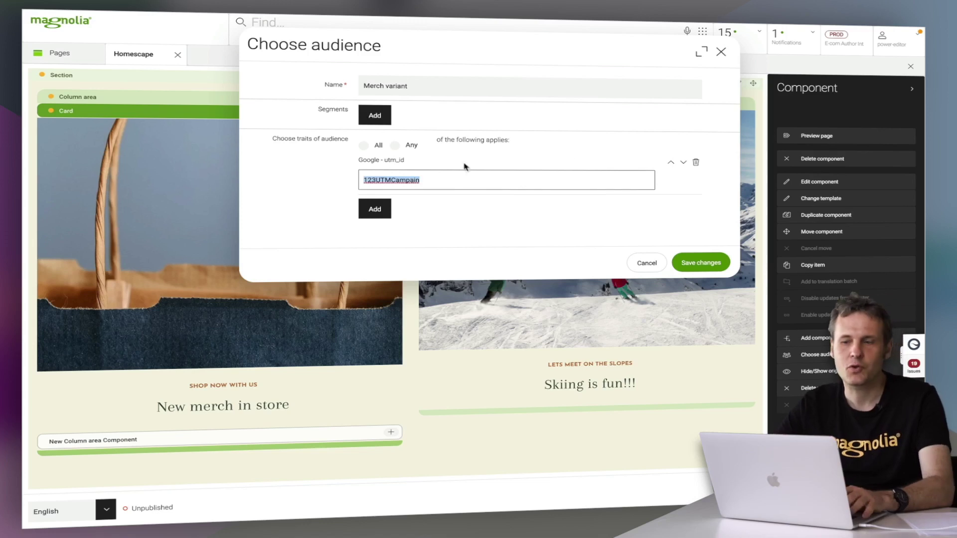
left_click(721, 262)
scroll(714, 261, "down", 4)
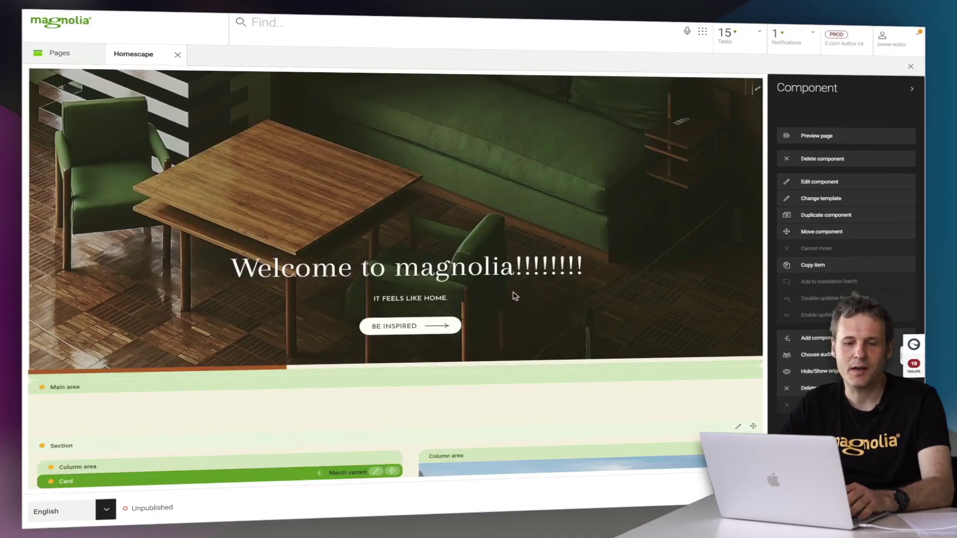
scroll(513, 294, "down", 6)
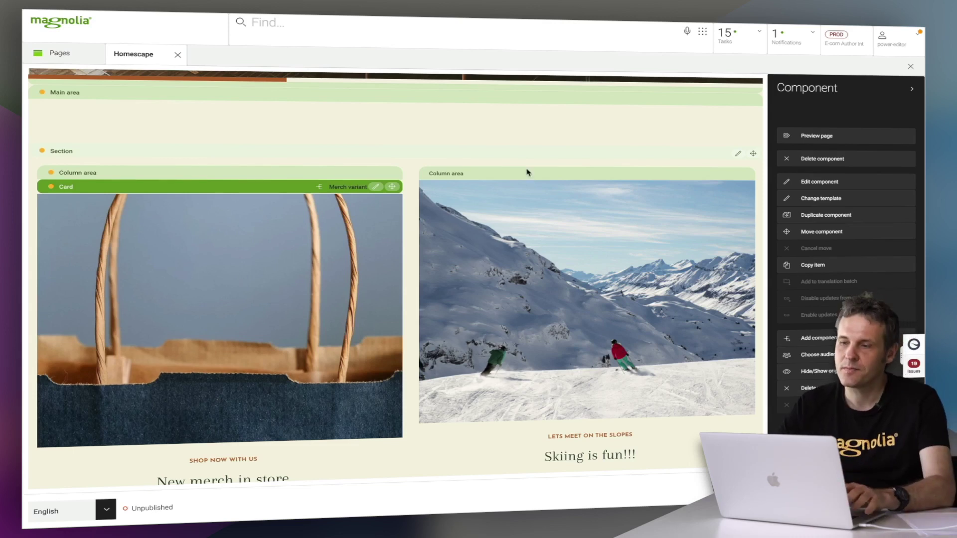
Step: Preview the home page as a visitor, keeping the Anonymous persona
left_click(826, 143)
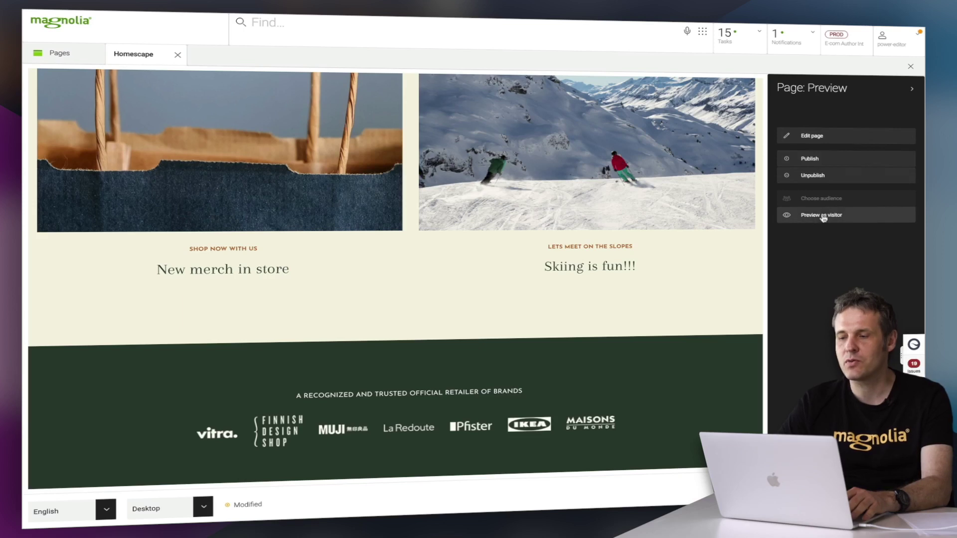
left_click(824, 217)
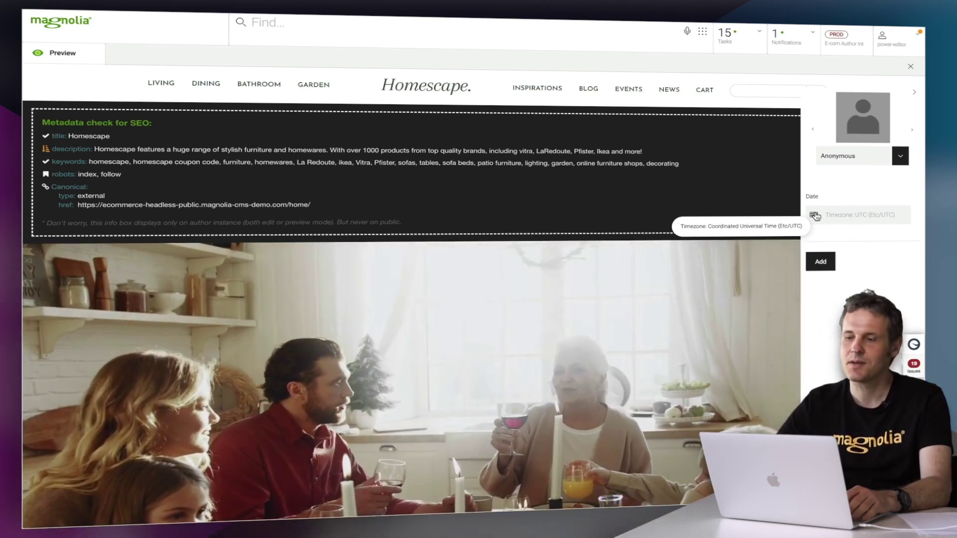
scroll(613, 346, "down", 8)
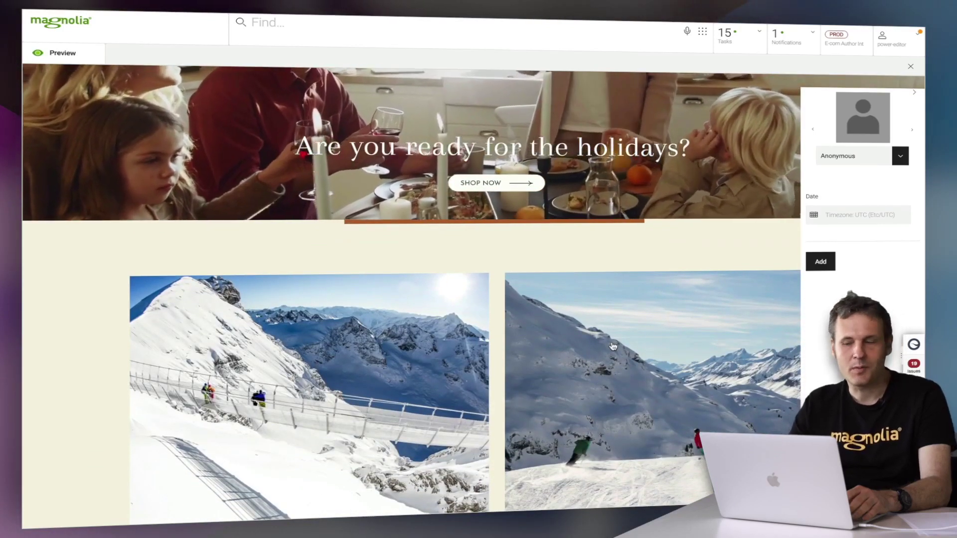
left_click(901, 156)
left_click(873, 265)
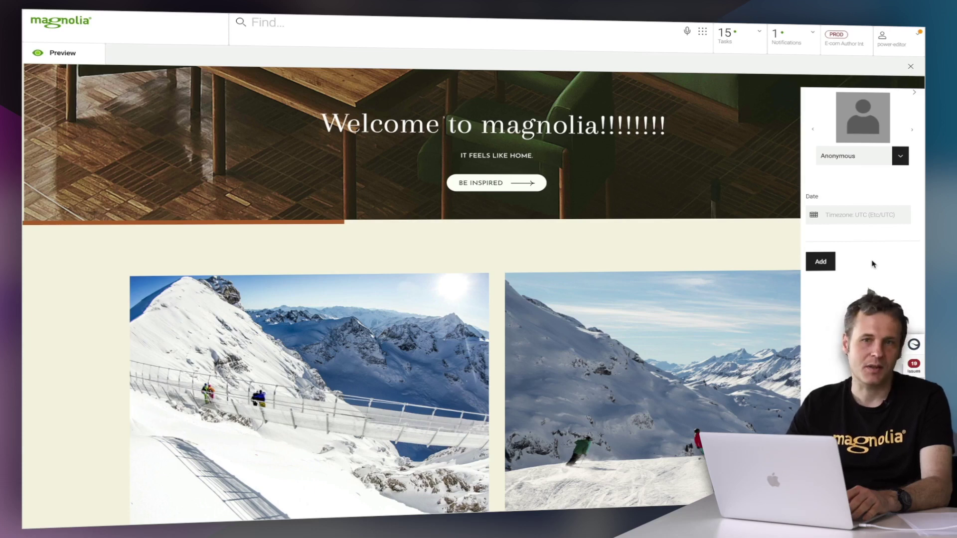
Step: Add the Google - utm_id trait with value 123UTMCampain to the simulated visit
left_click(820, 263)
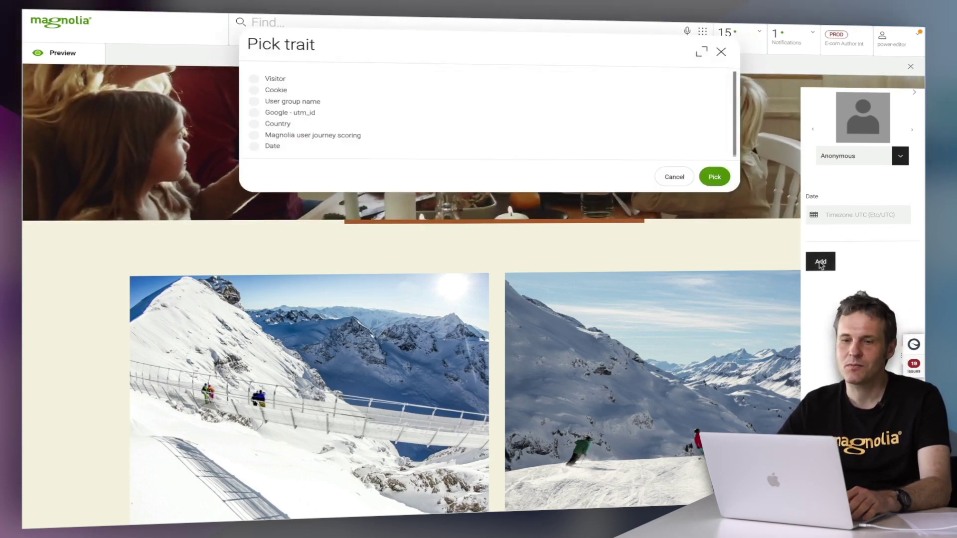
left_click(305, 118)
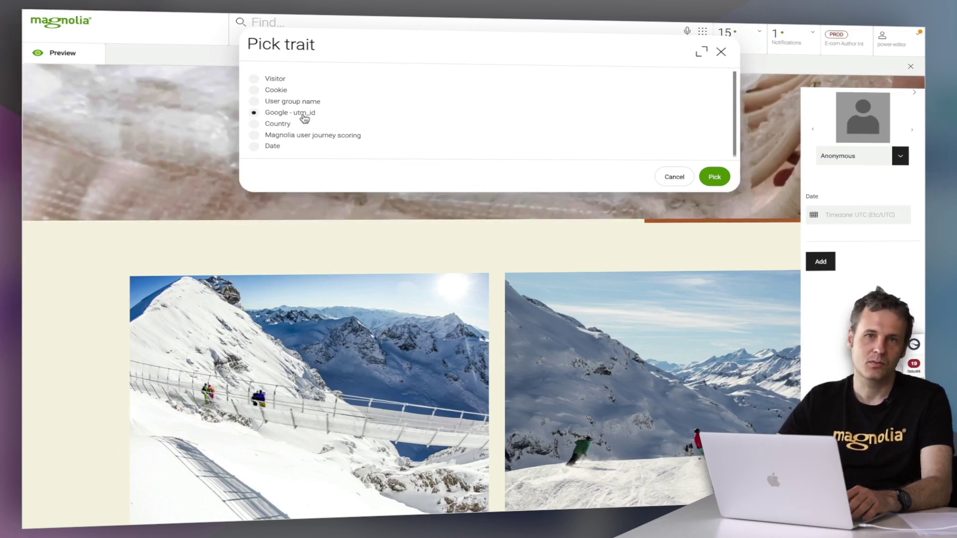
left_click(718, 177)
left_click(826, 275)
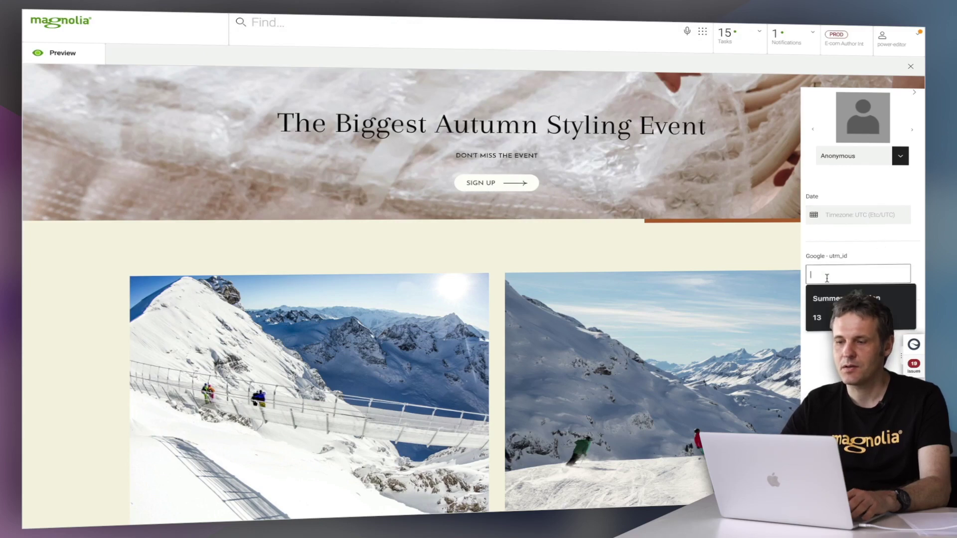
type("123UTMCampain")
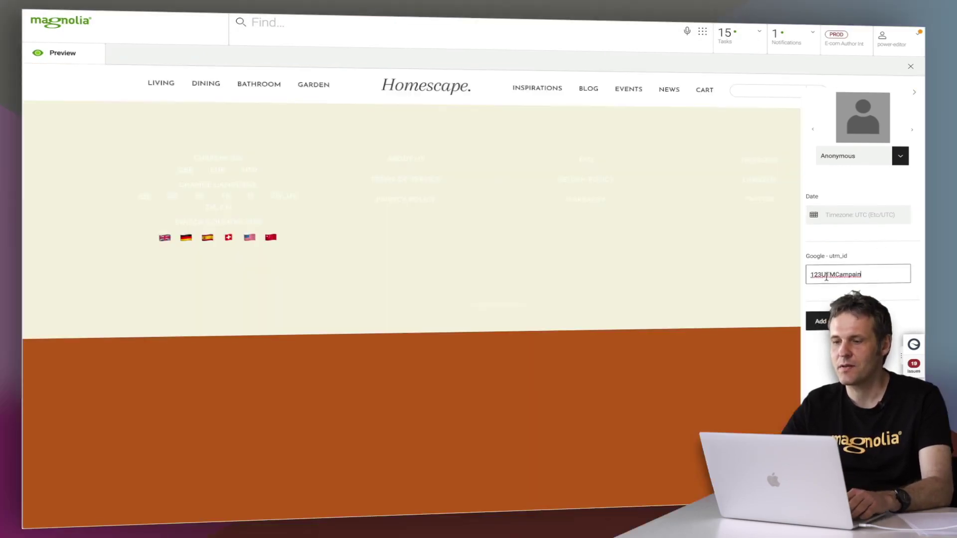
Step: Set the visit date to 2022-03-31, review the resulting Merch variant preview, and close it
scroll(596, 308, "down", 10)
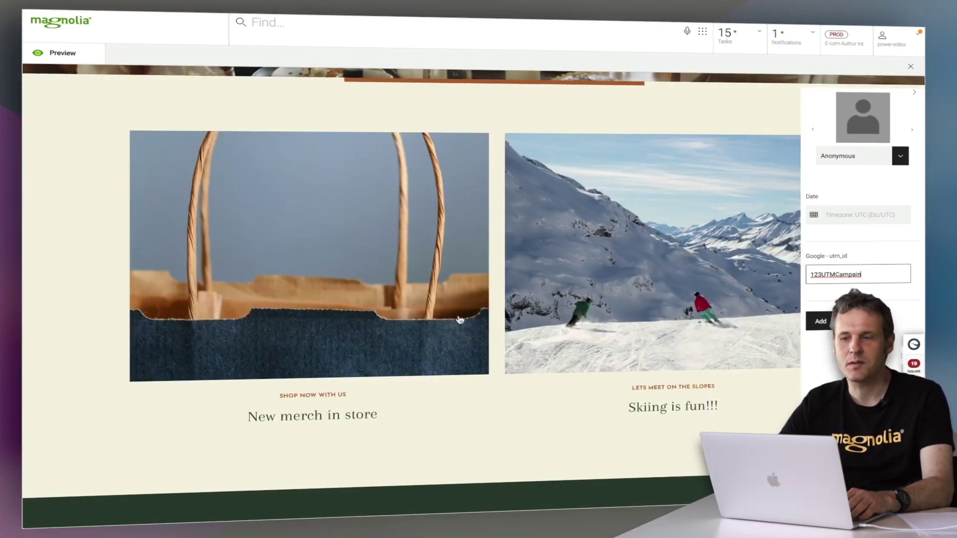
left_click(812, 215)
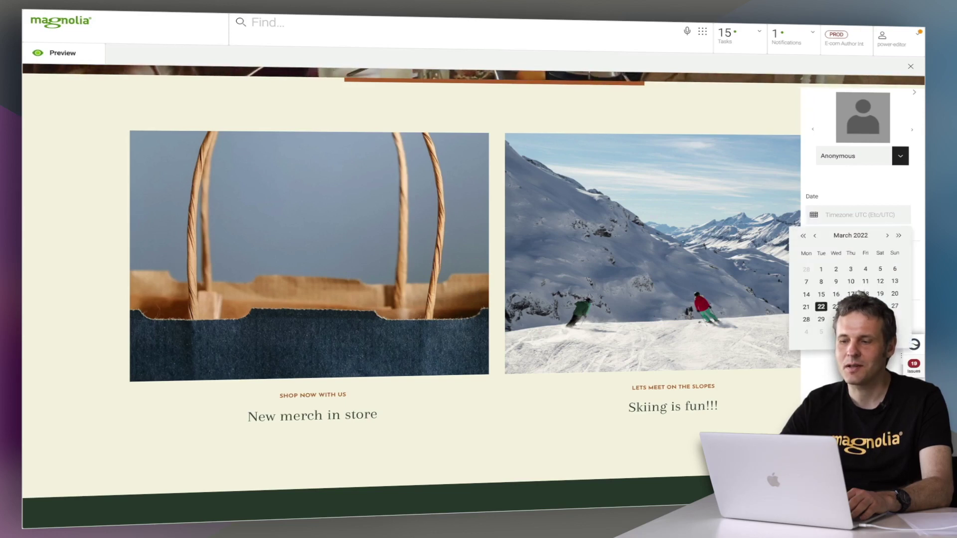
left_click(850, 319)
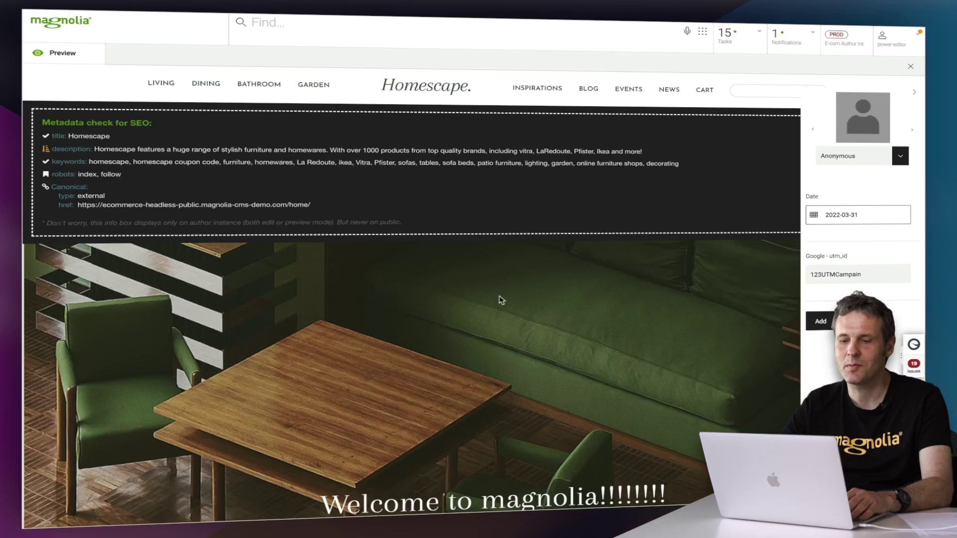
scroll(500, 299, "down", 15)
scroll(500, 299, "down", 20)
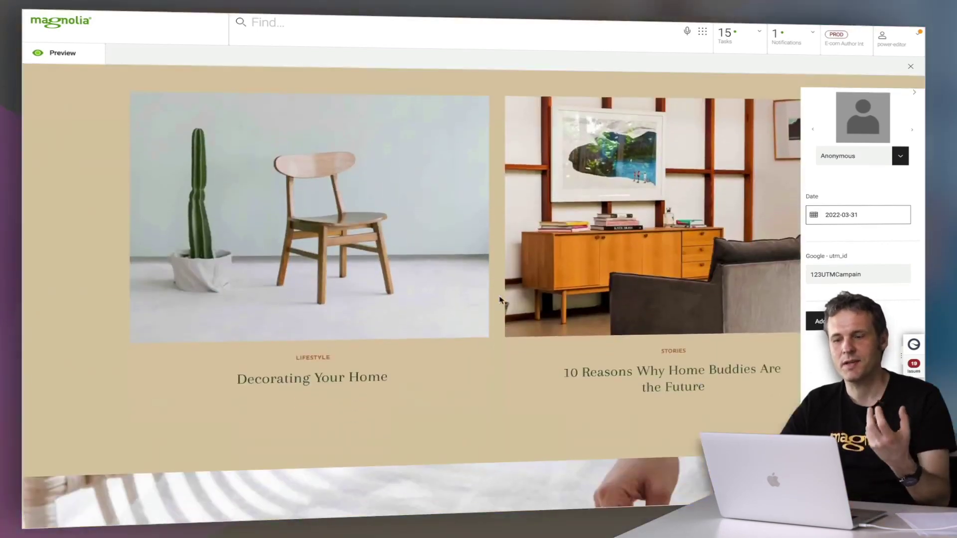
scroll(500, 299, "up", 20)
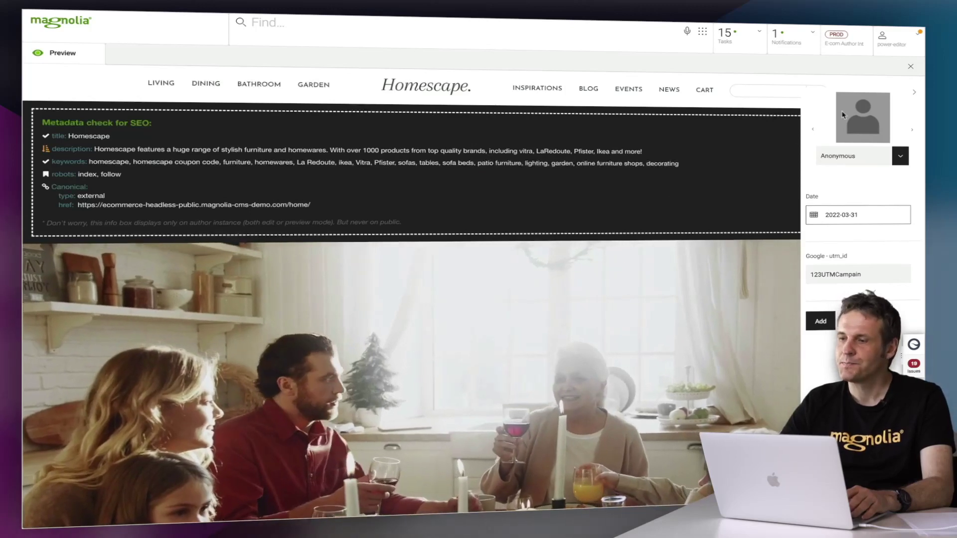
left_click(911, 67)
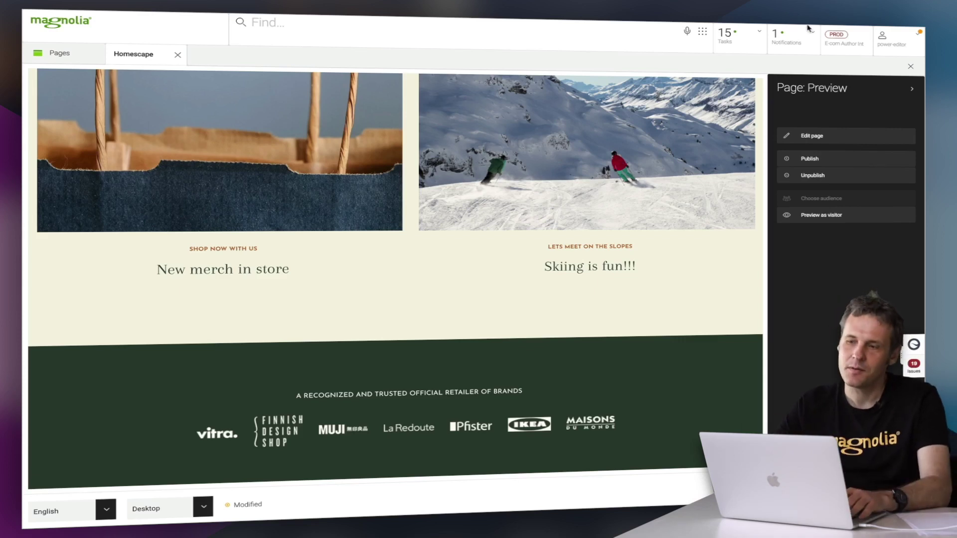
Step: Launch the Segments app from the app launcher and open the EMEA segment's editor
left_click(703, 33)
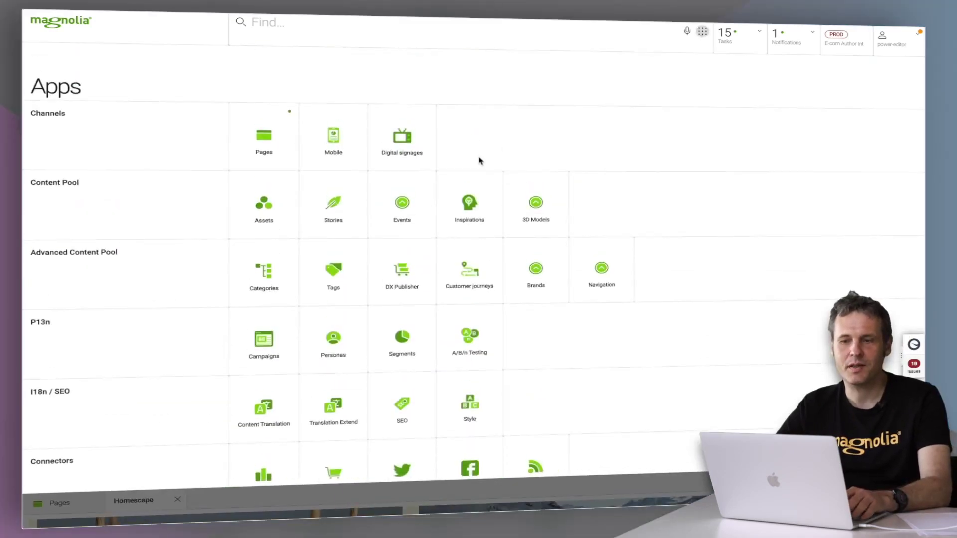
left_click(401, 338)
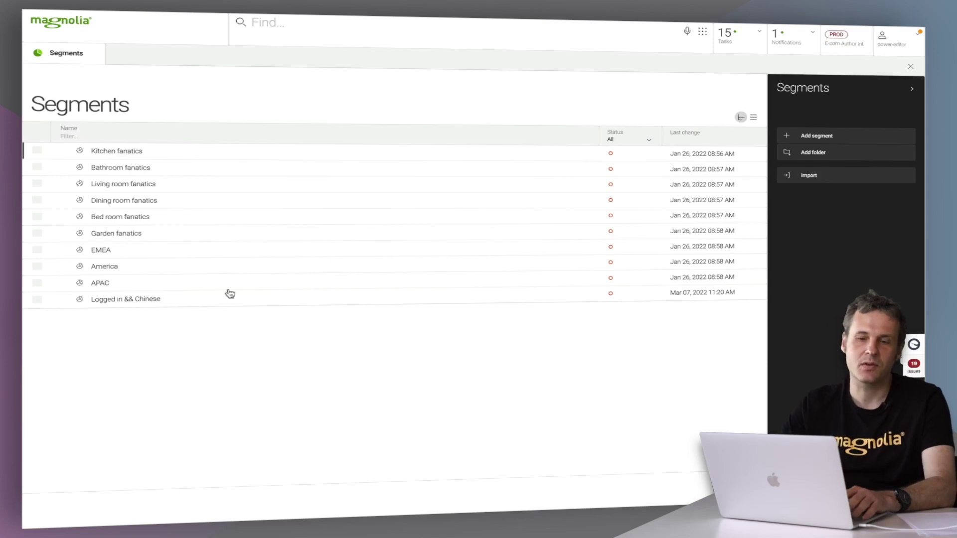
double_click(118, 249)
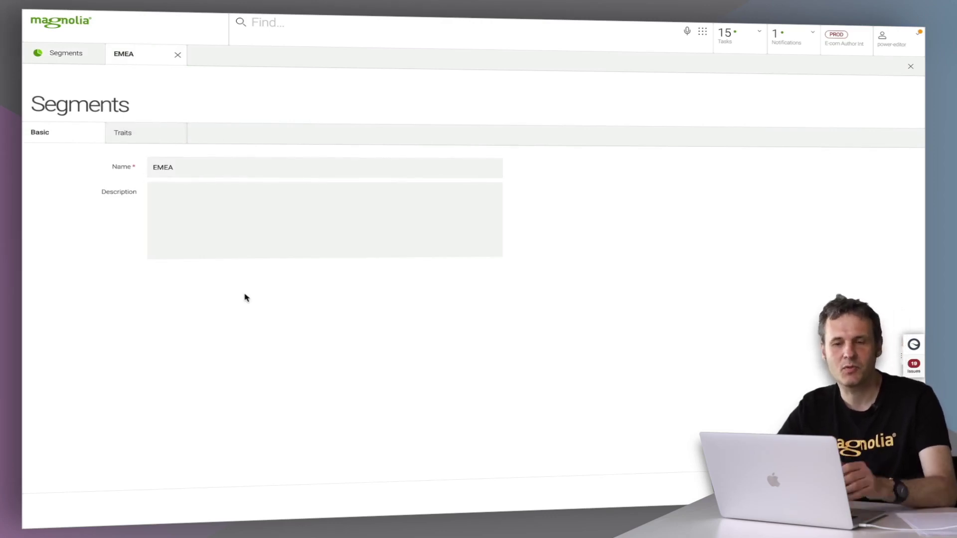
Step: Review EMEA's Germany, Switzerland and Spain traits without adding any, then return to Homescape in Pages
left_click(133, 139)
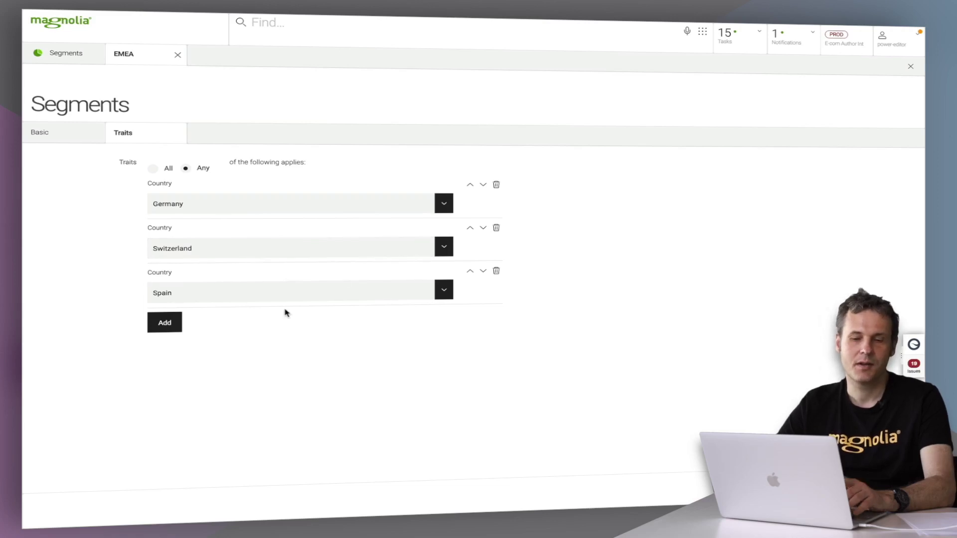
left_click(173, 322)
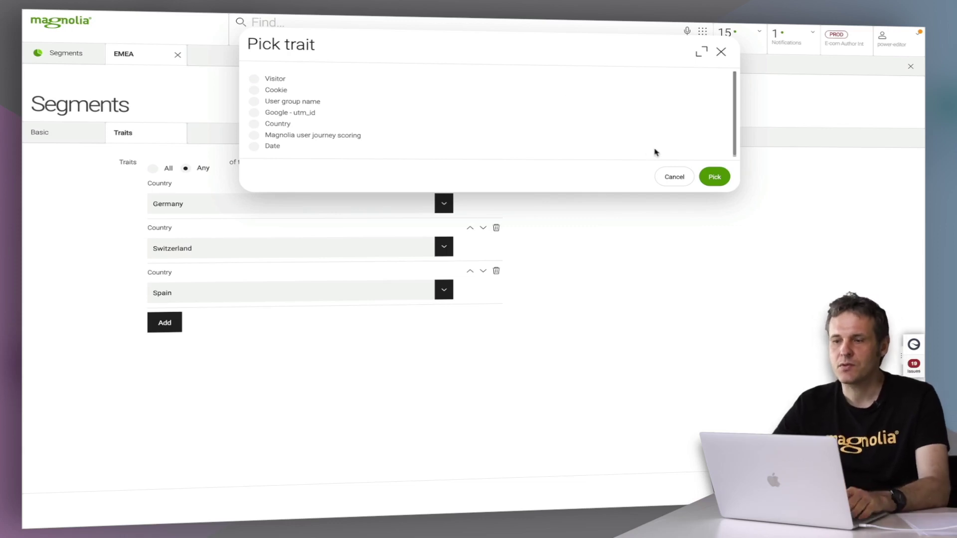
left_click(684, 179)
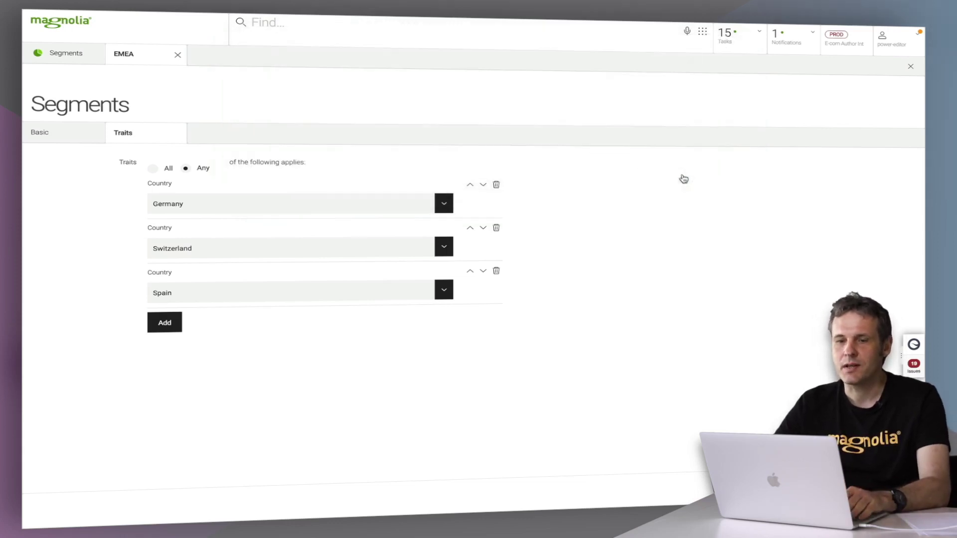
left_click(702, 33)
left_click(261, 138)
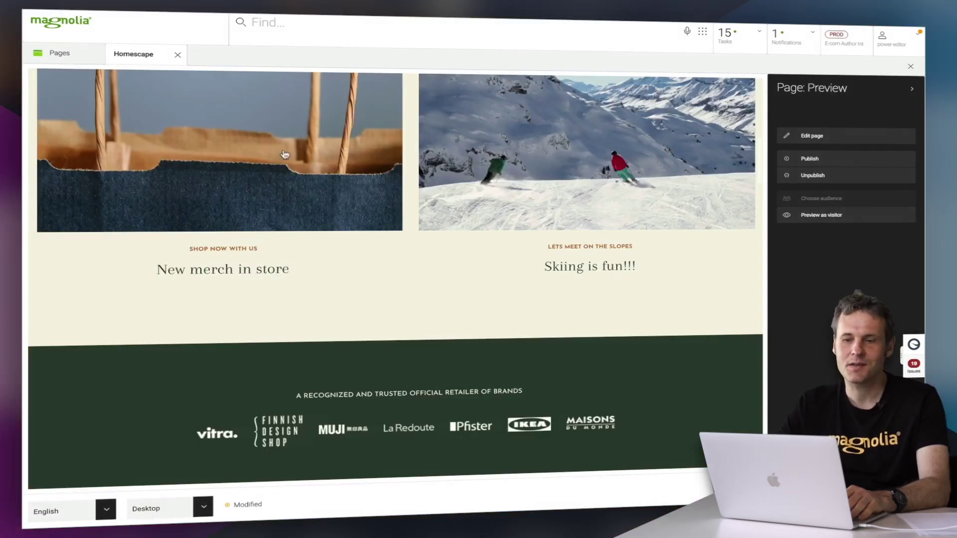
Step: Put Homescape in edit mode, select the Merch variant card, and open its Choose audience dialog
scroll(299, 228, "up", 5)
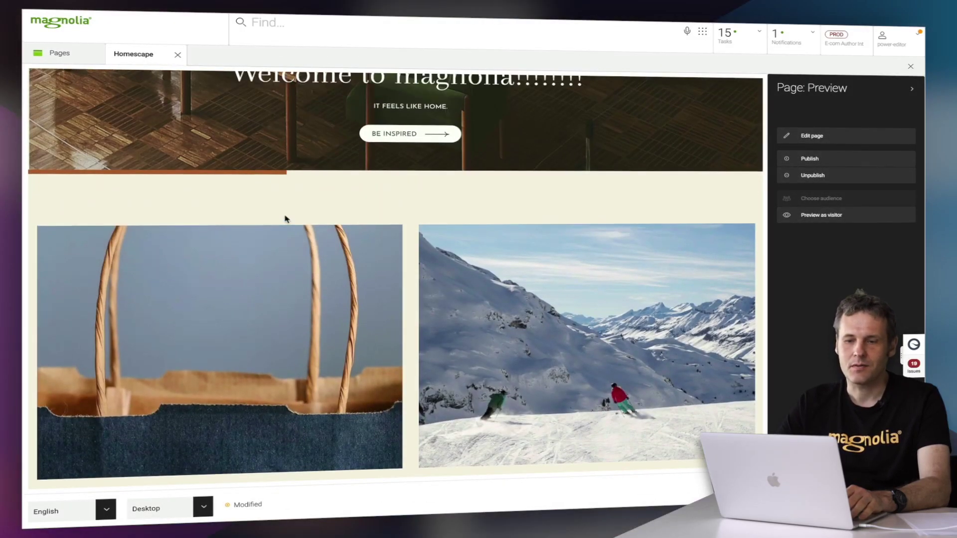
left_click(823, 138)
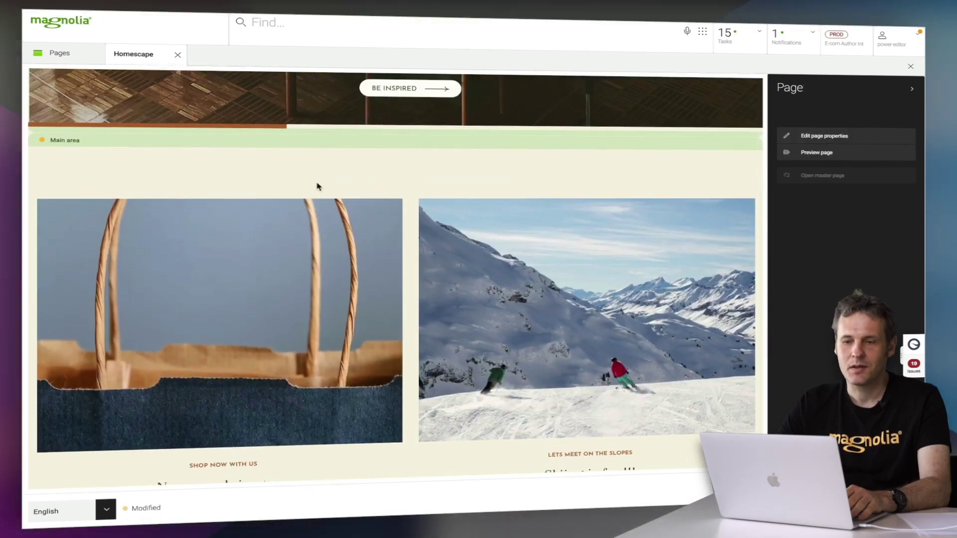
left_click(334, 220)
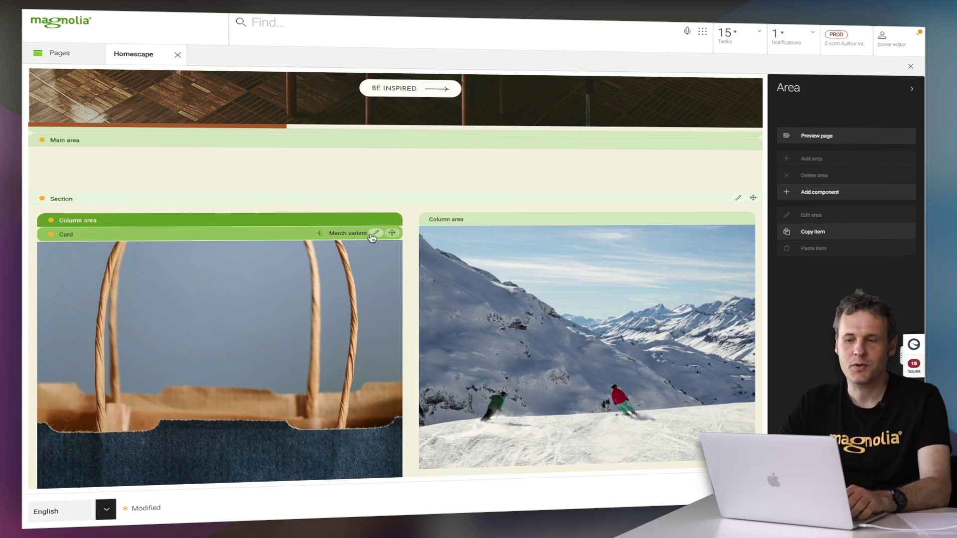
left_click_drag(373, 238, 280, 235)
left_click(787, 356)
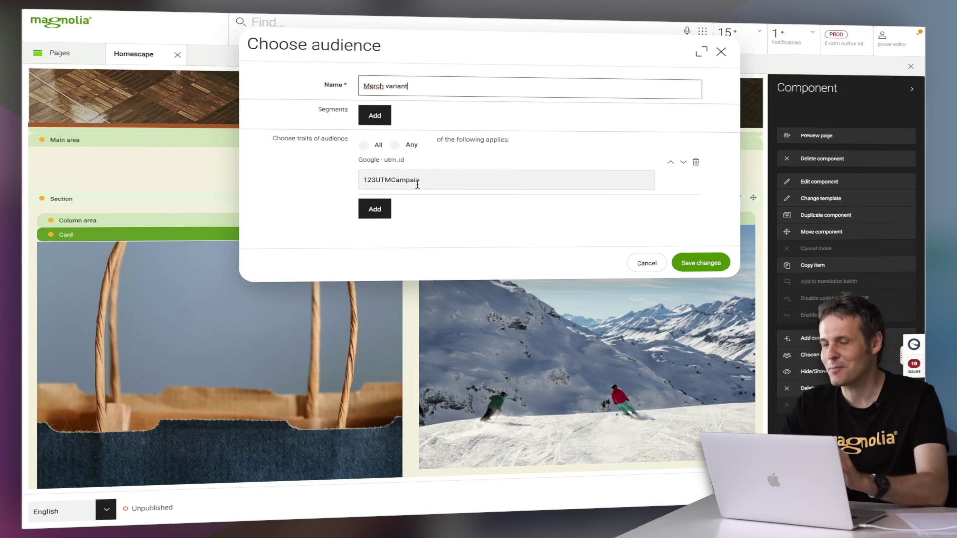
Step: Replace the card's utm_id 123UTMCampain trait with the EMEA segment and save the audience
left_click(696, 163)
left_click(374, 115)
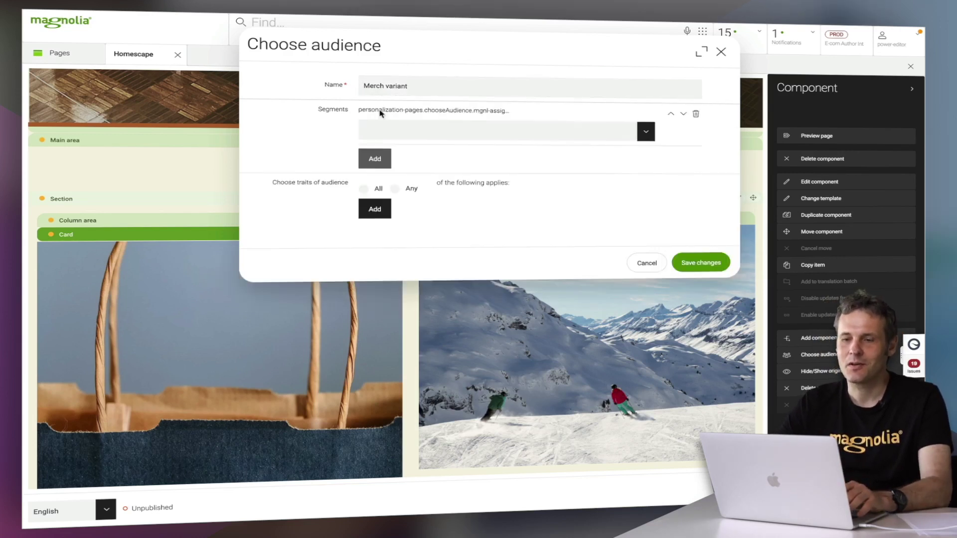
left_click(646, 133)
left_click(421, 276)
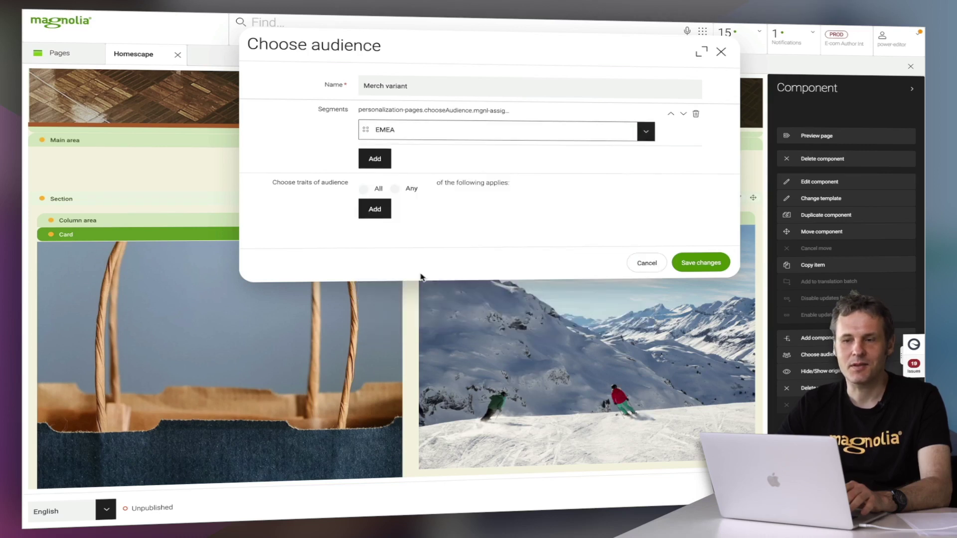
left_click(700, 262)
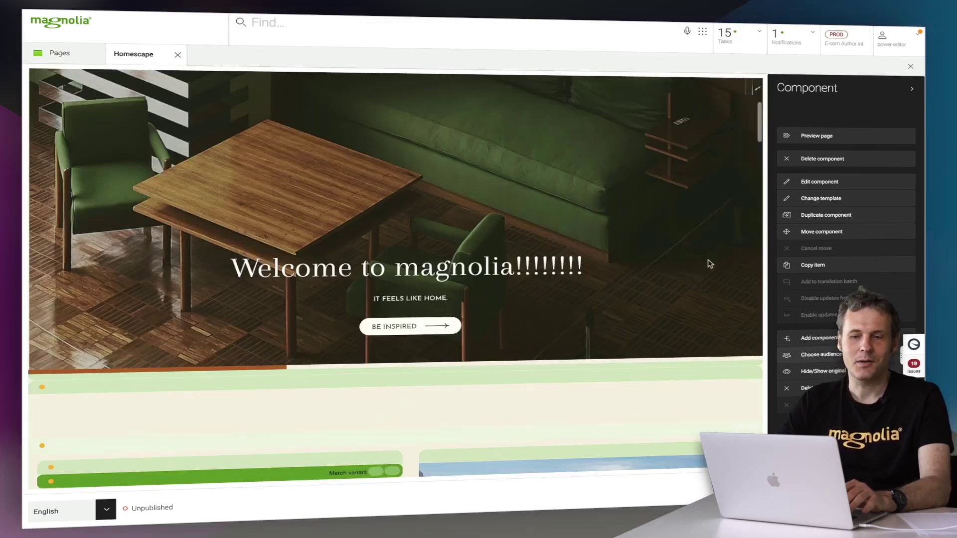
Step: Scroll down to the Cebu dining chair, Men's Resolve Gloves and Karen walnut table cards
scroll(520, 267, "down", 5)
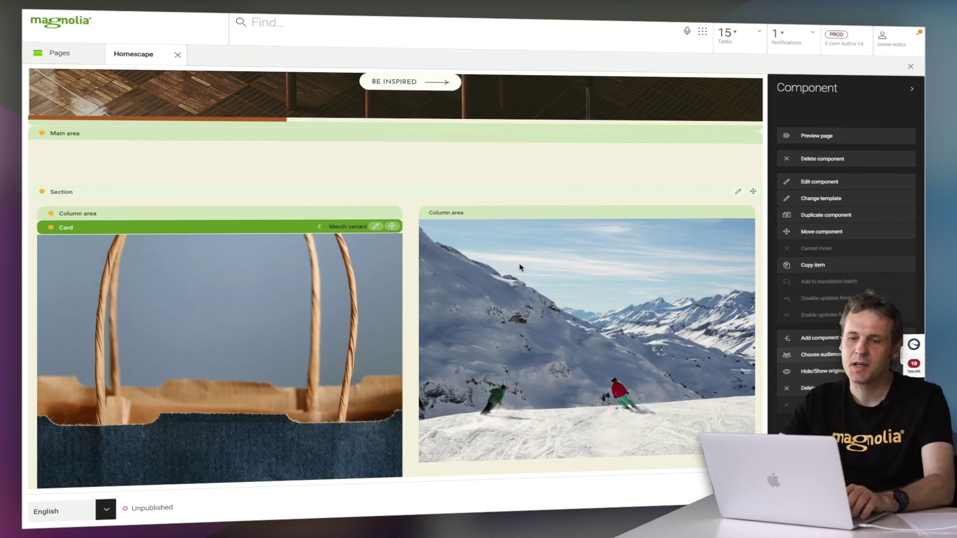
scroll(324, 264, "down", 10)
scroll(324, 262, "down", 5)
scroll(391, 329, "down", 5)
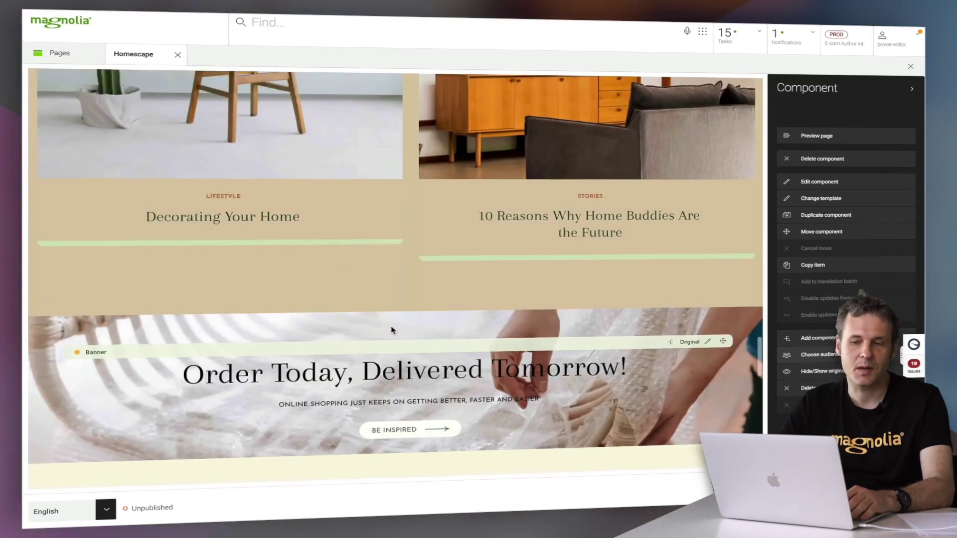
scroll(391, 329, "up", 1)
scroll(392, 332, "down", 5)
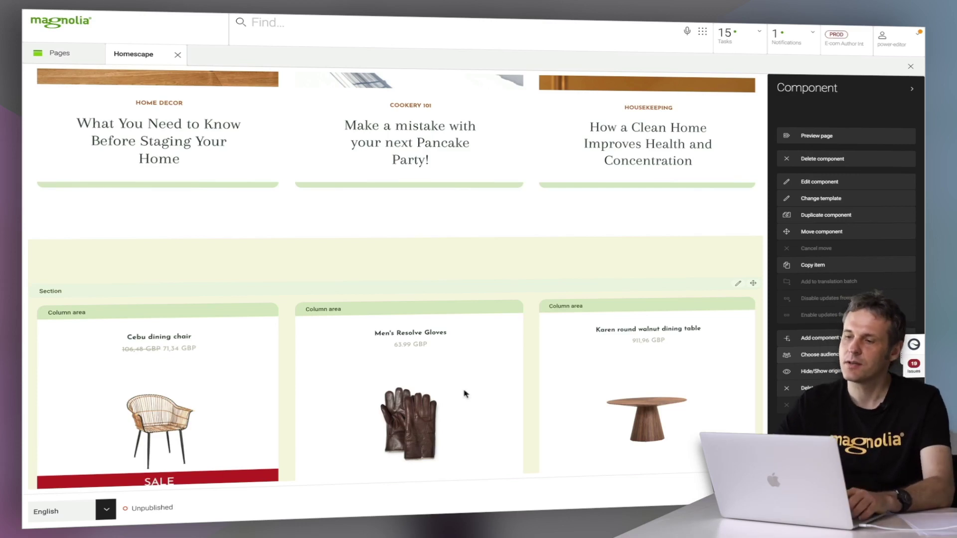
Step: Preview the Homescape page and open the Cebu dining chair product page
left_click(821, 138)
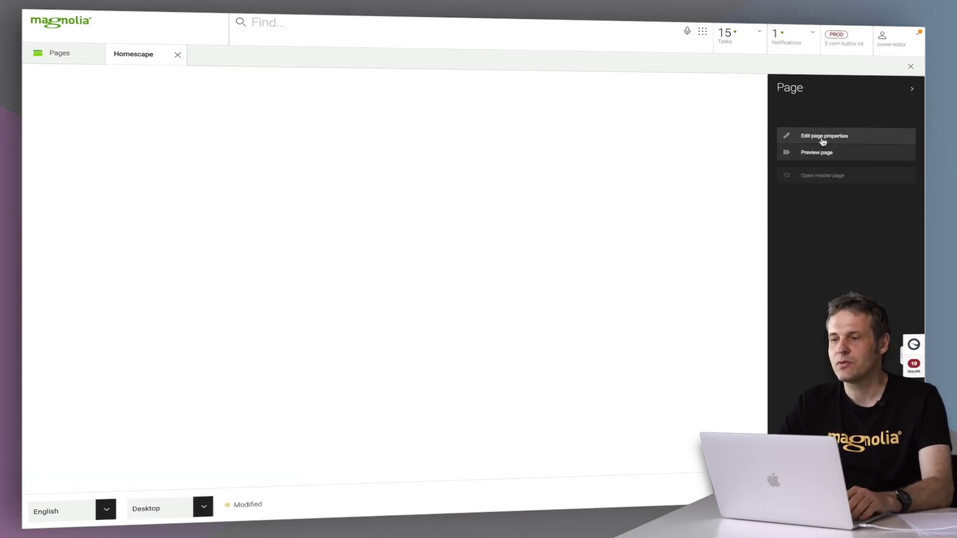
left_click(792, 152)
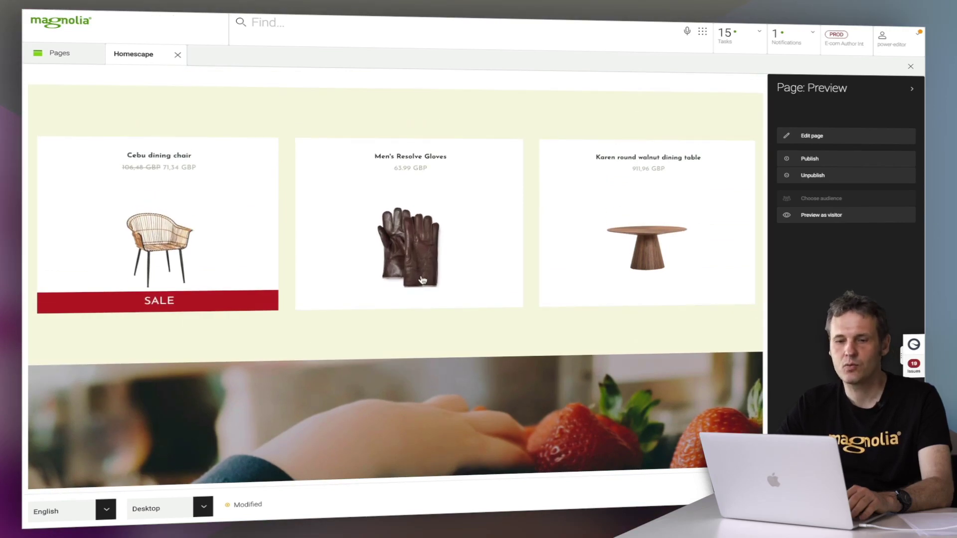
left_click(148, 229)
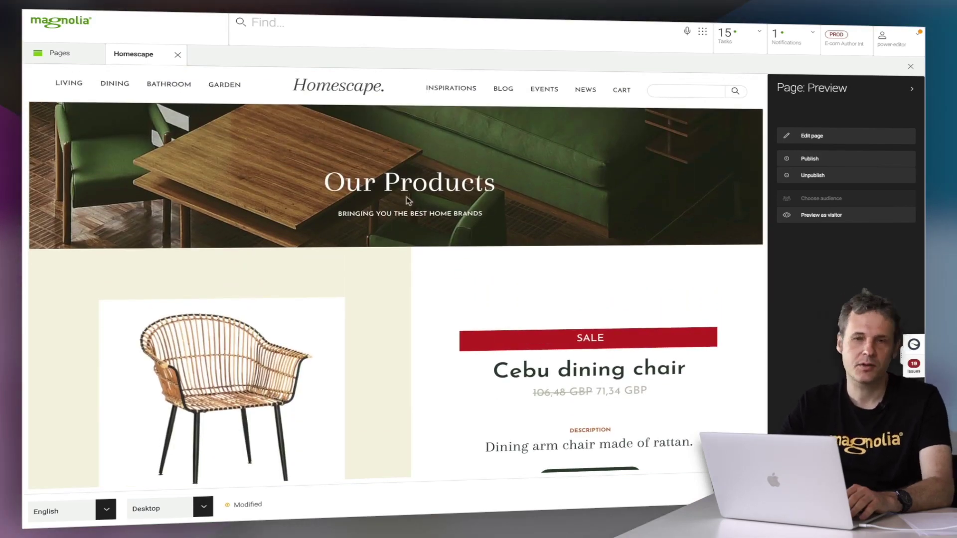
Step: Advance the product carousel by two cards, then close the Homescape tab
scroll(407, 201, "down", 3)
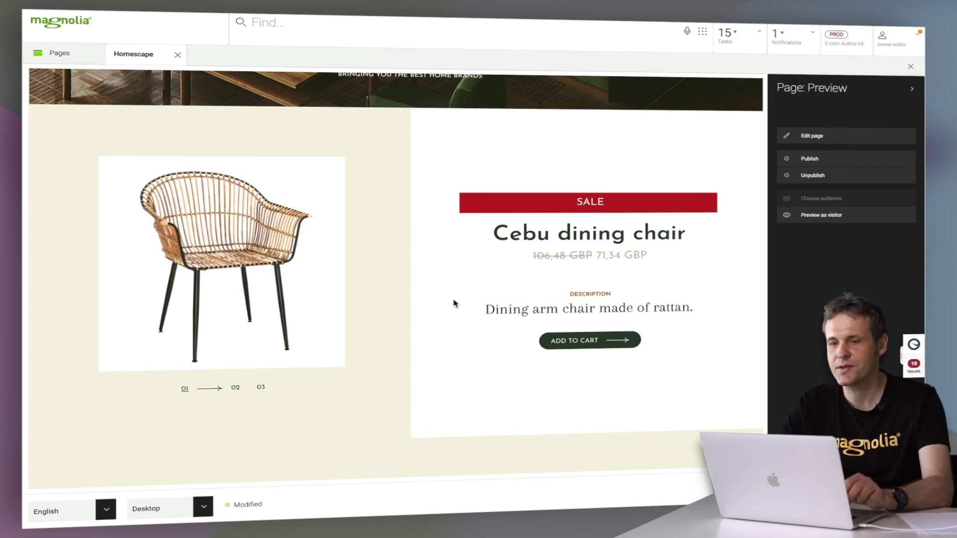
scroll(454, 303, "down", 2)
scroll(454, 303, "down", 2)
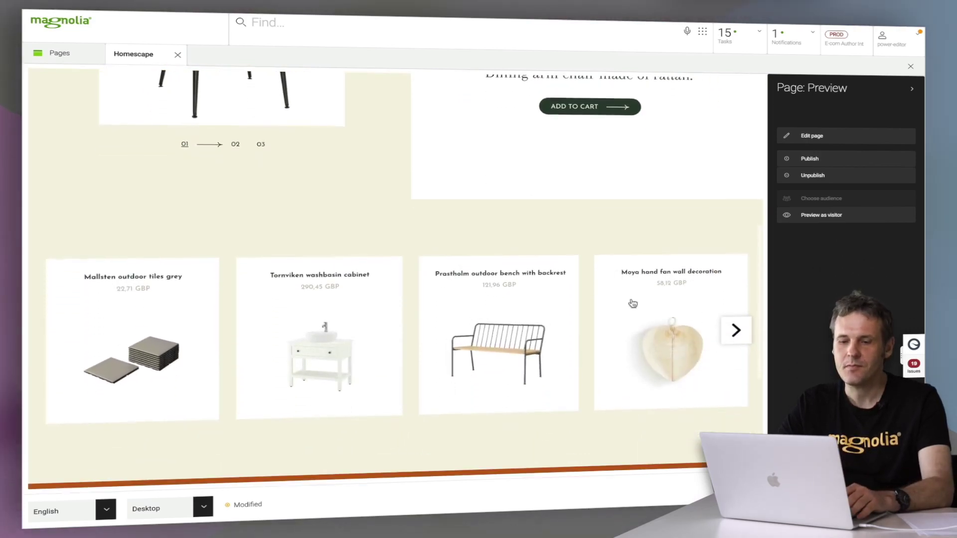
left_click(736, 339)
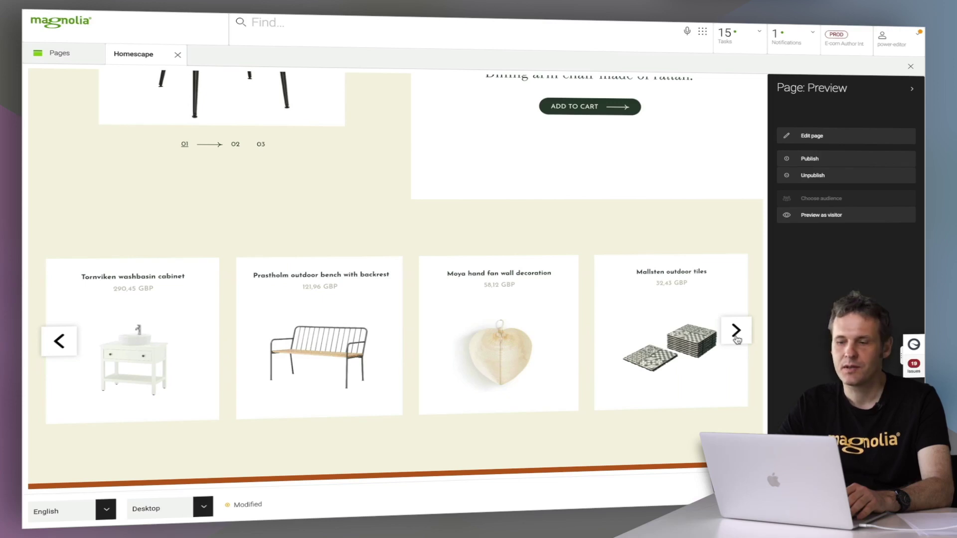
left_click(736, 339)
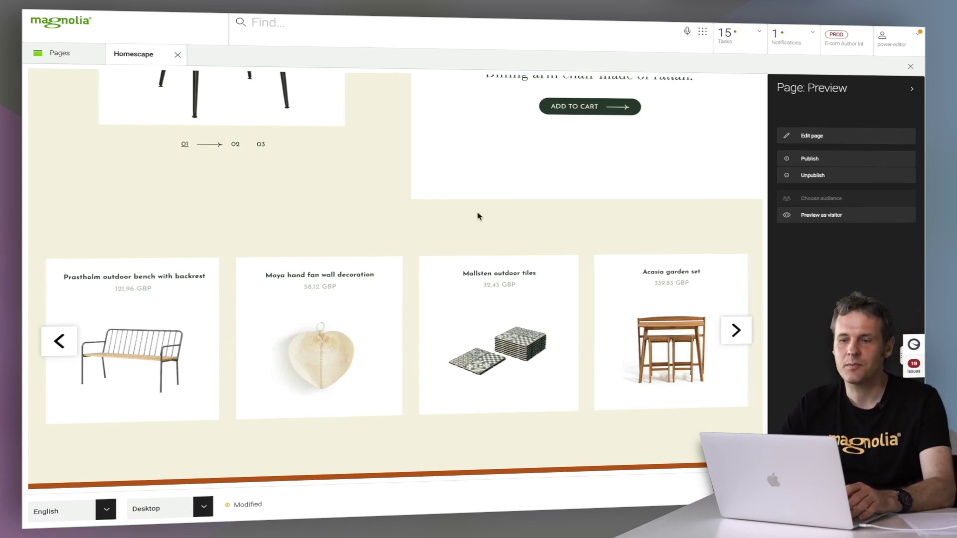
scroll(271, 198, "up", 5)
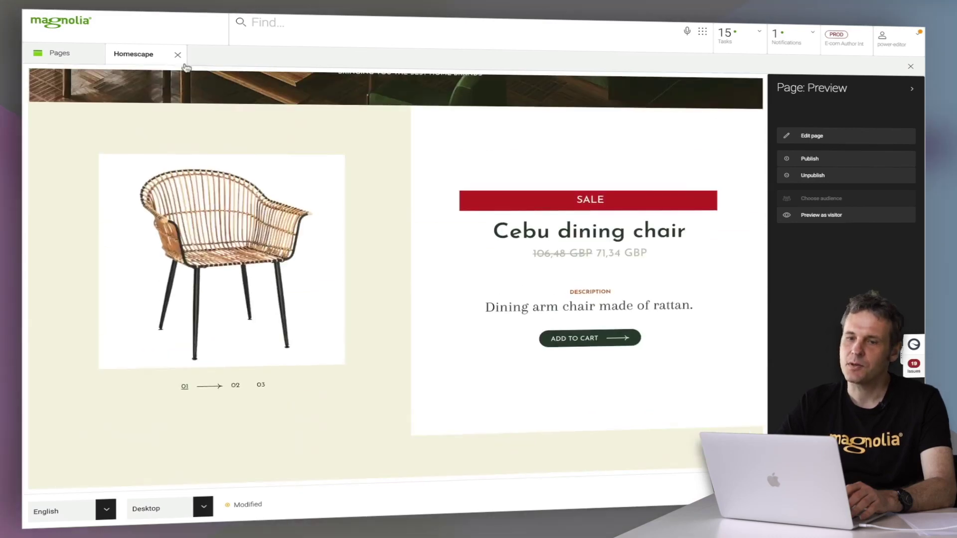
left_click(178, 55)
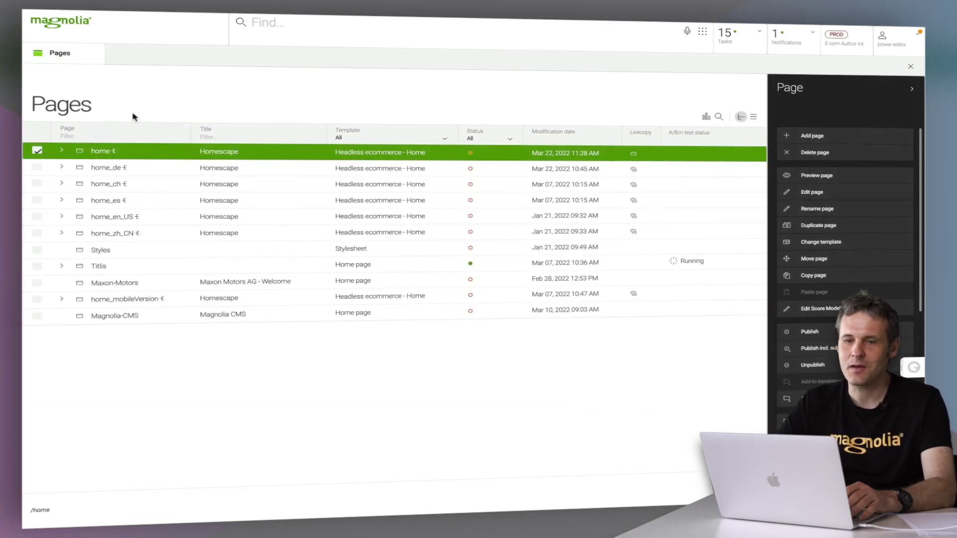
Step: Expand the home page in the Pages tree and open its products child page in the editor
left_click(60, 152)
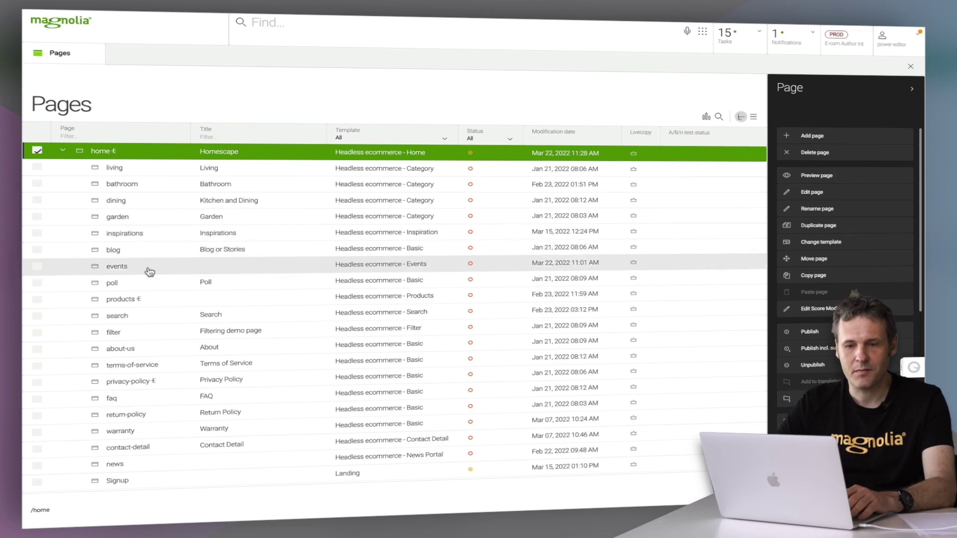
double_click(132, 297)
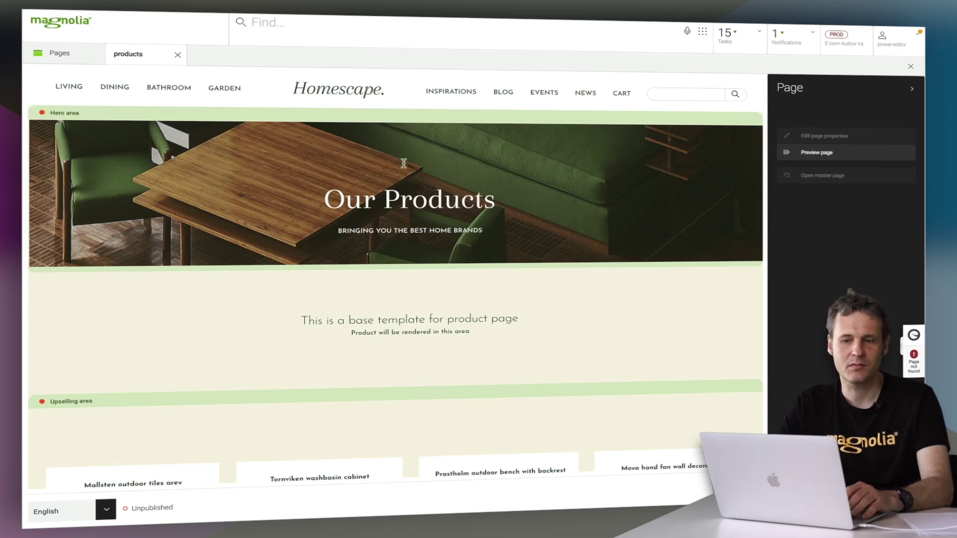
Step: Drill through Upselling area, Section and Column area to edit the Attraqt recommender component
scroll(390, 201, "down", 1)
scroll(390, 201, "down", 3)
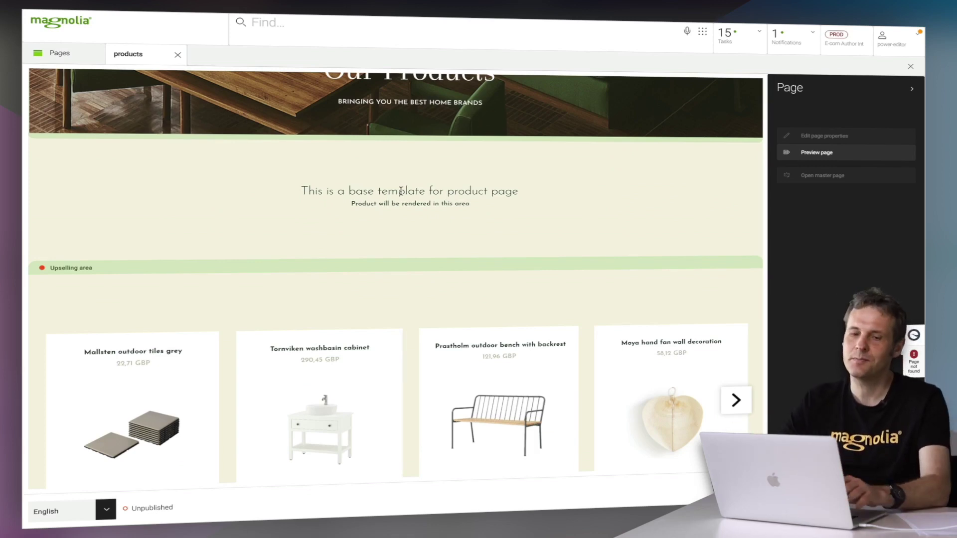
left_click(337, 264)
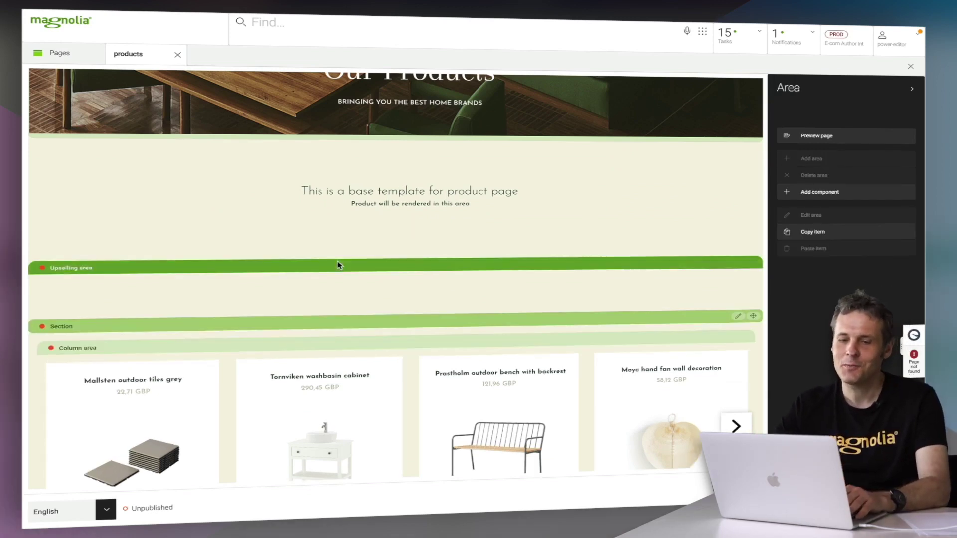
scroll(338, 265, "down", 3)
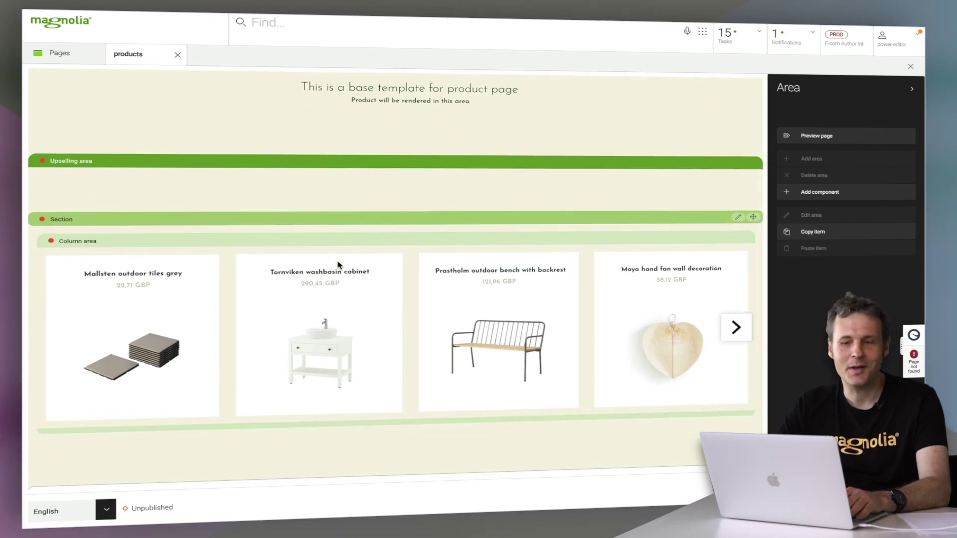
left_click(337, 220)
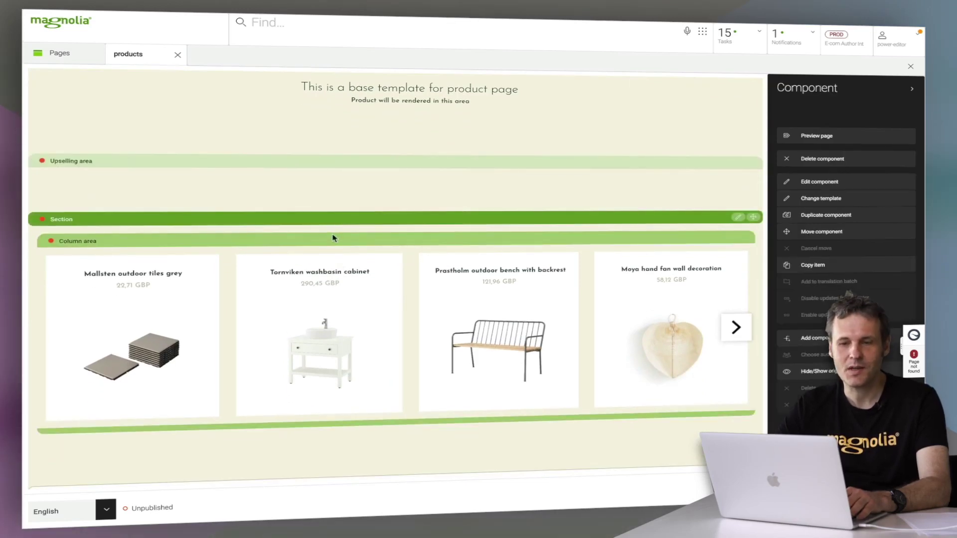
left_click(332, 239)
left_click(337, 253)
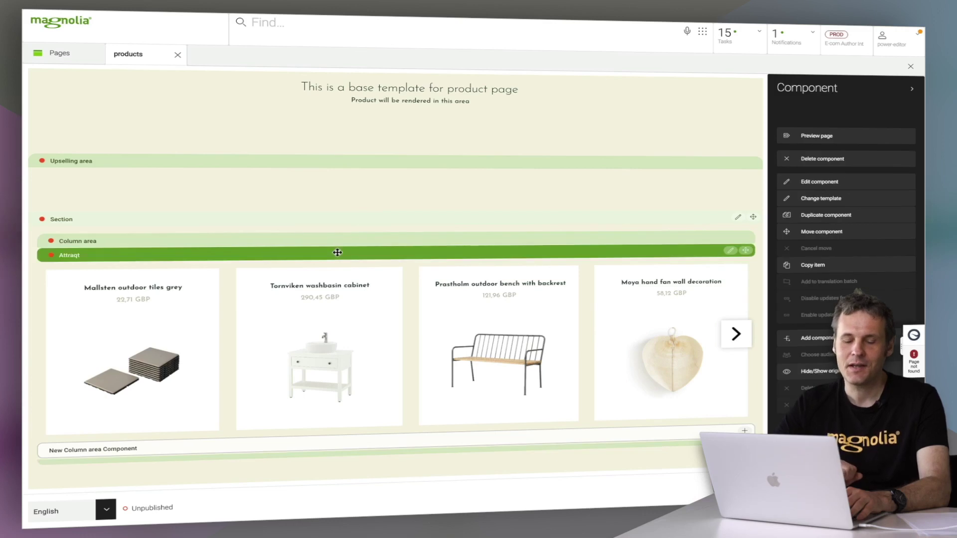
left_click(729, 250)
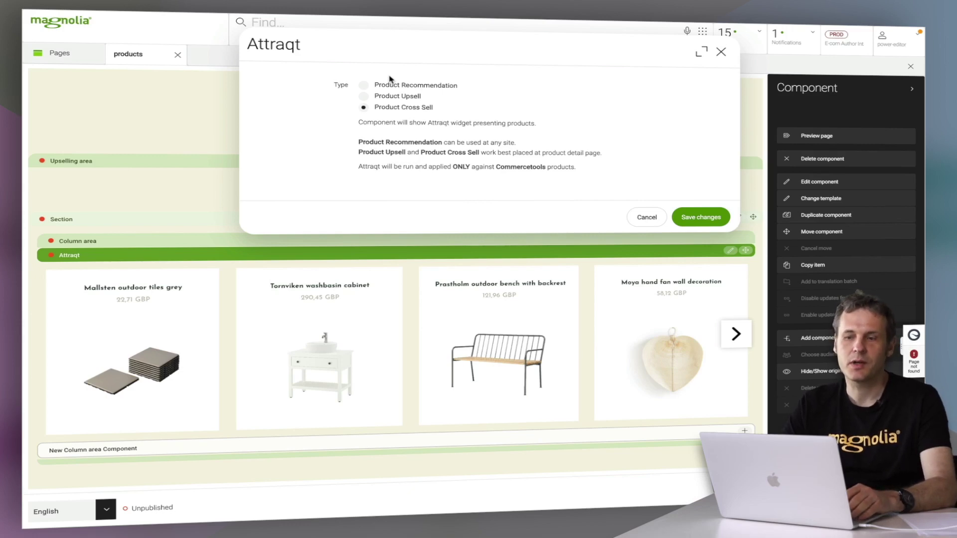
Step: Try Product Upsell and Product Recommendation, then save the Attraqt component as Product Cross Sell
left_click(365, 96)
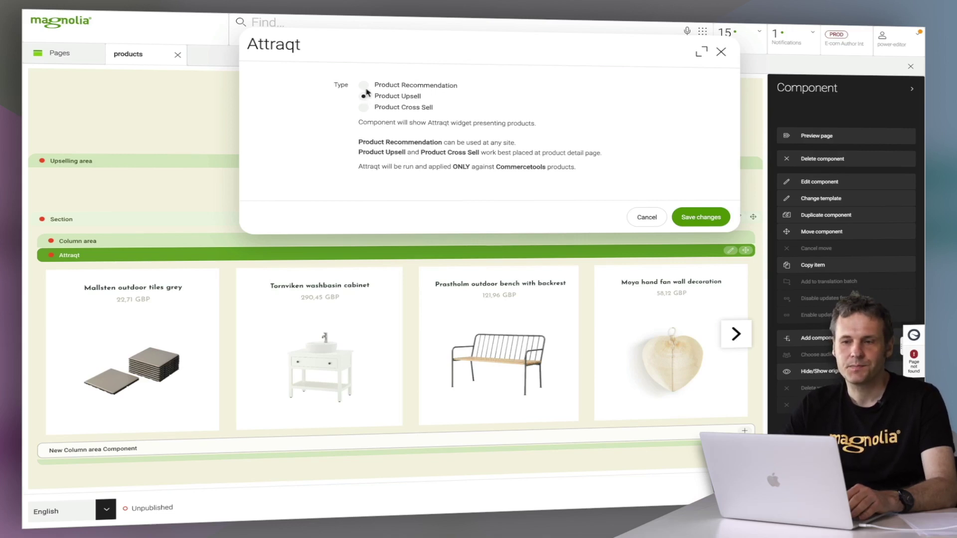
left_click(364, 85)
left_click(365, 108)
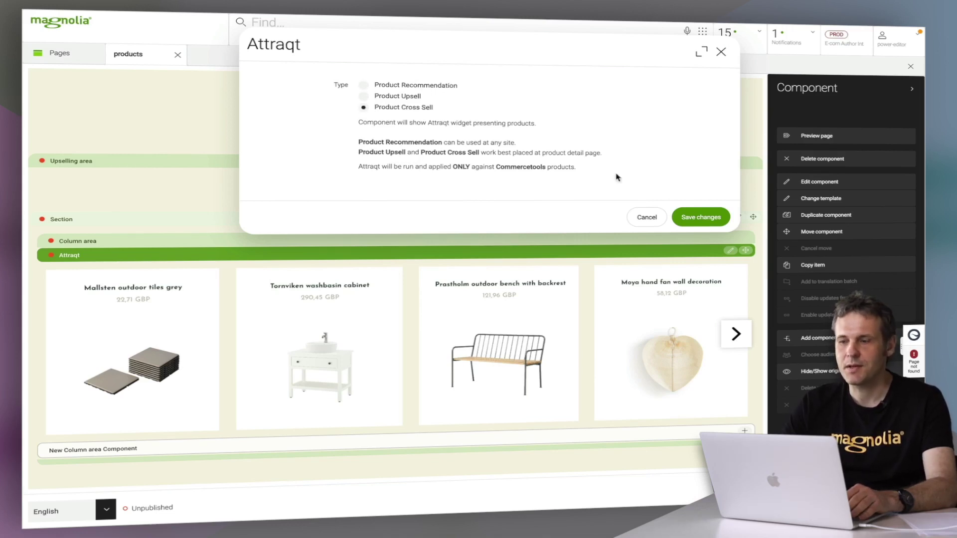
left_click(703, 222)
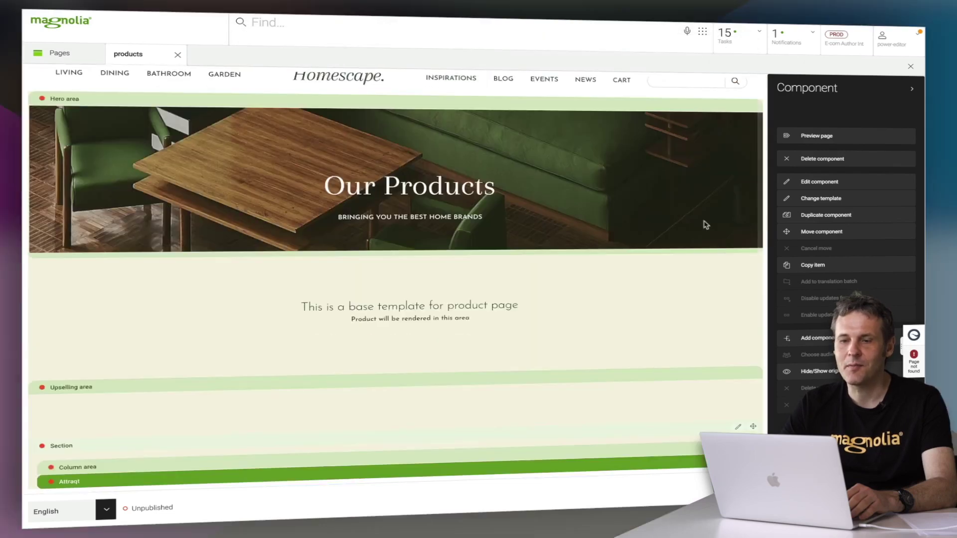